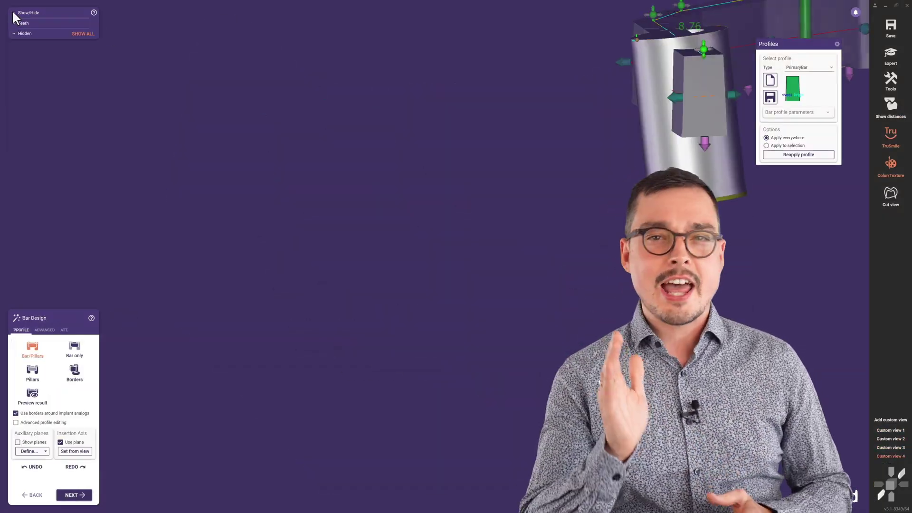
# In cross-section view, compare the DMakro, DMicro and DY bar profiles, then choose Keyhole
pyautogui.click(891, 198)
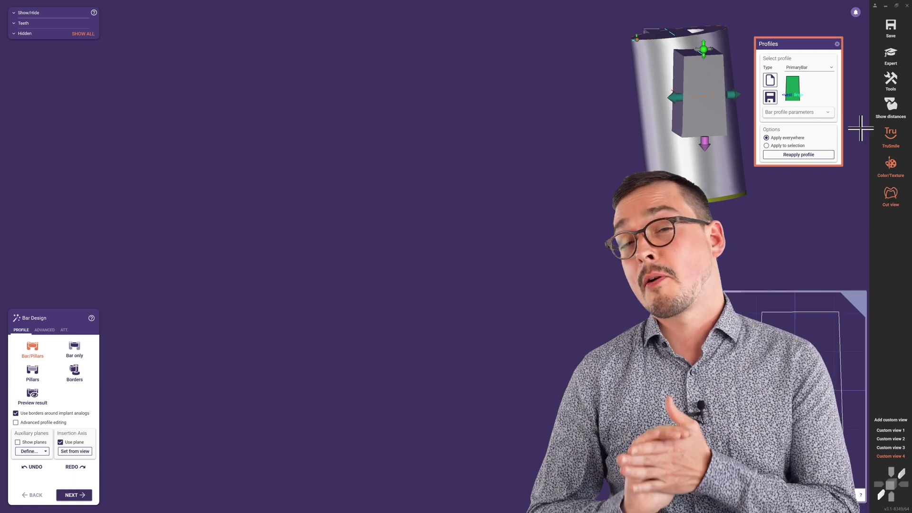
pyautogui.click(831, 66)
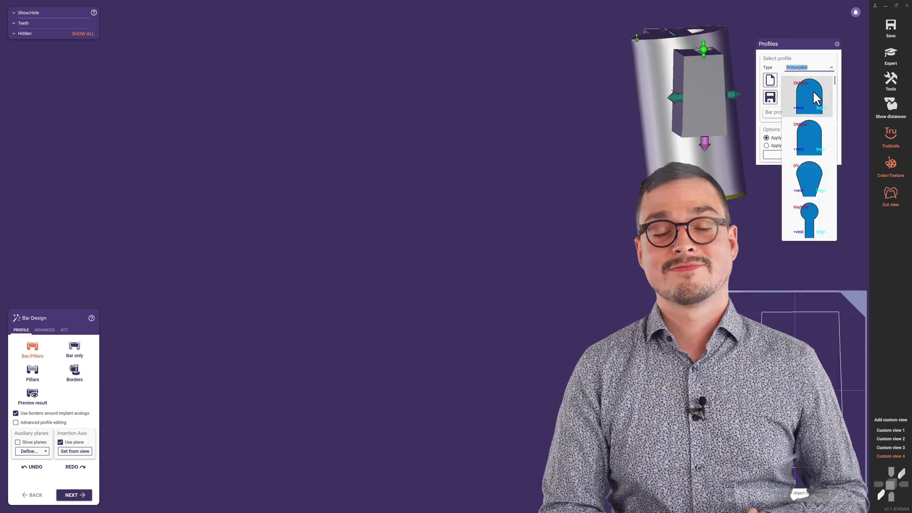
pyautogui.click(812, 92)
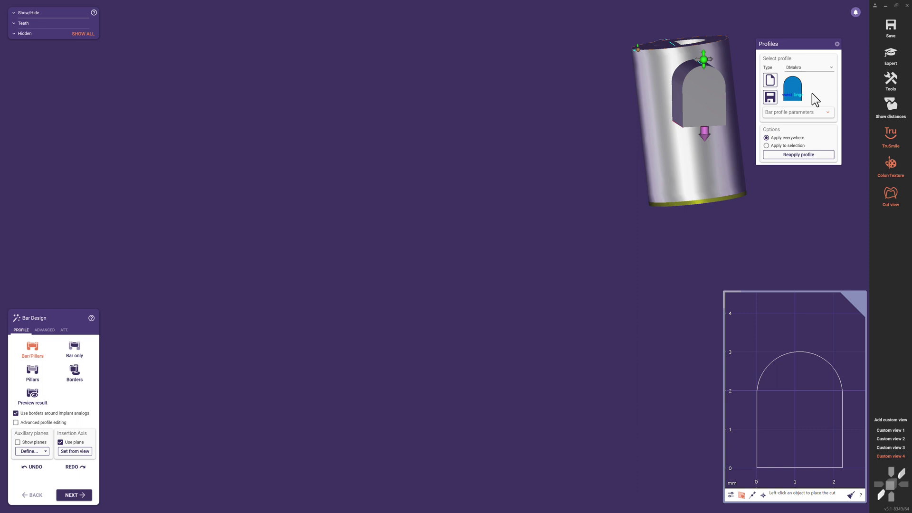
pyautogui.click(830, 69)
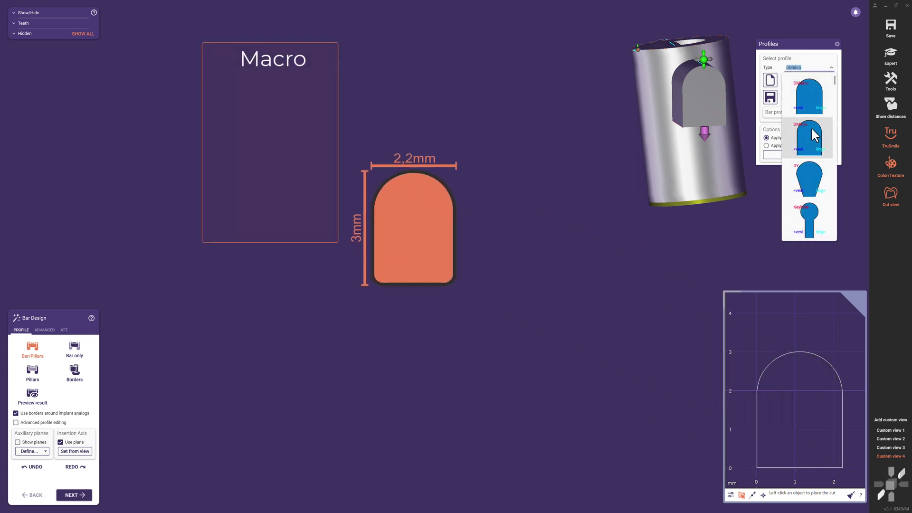
pyautogui.click(815, 134)
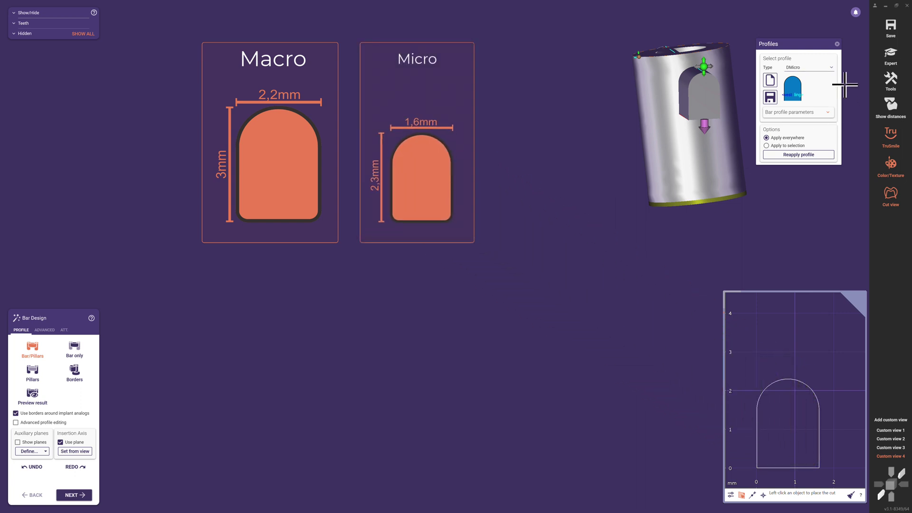
pyautogui.click(831, 66)
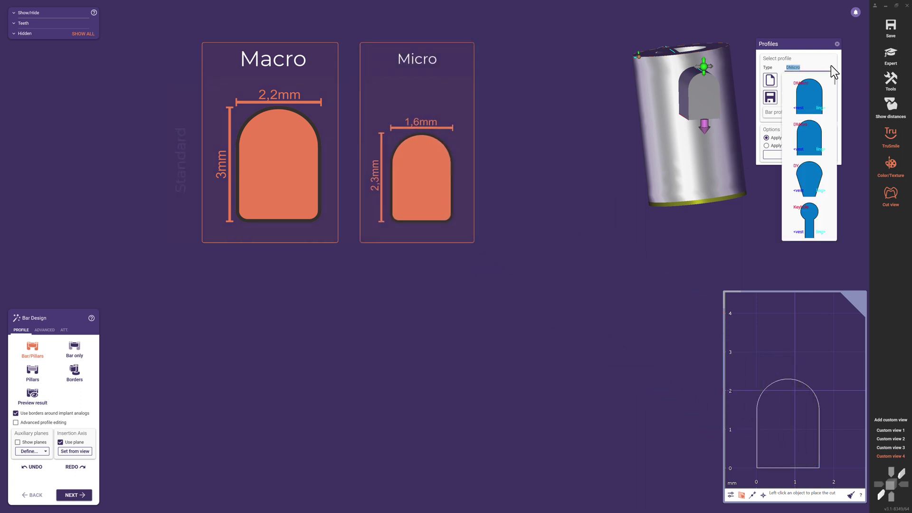
pyautogui.click(811, 170)
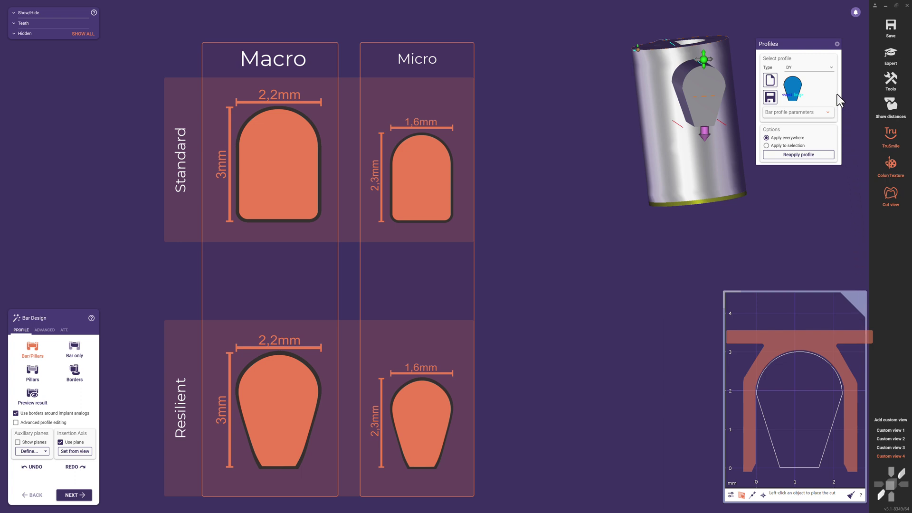
pyautogui.click(834, 68)
pyautogui.scroll(2, 839, 131)
pyautogui.scroll(2, 839, 132)
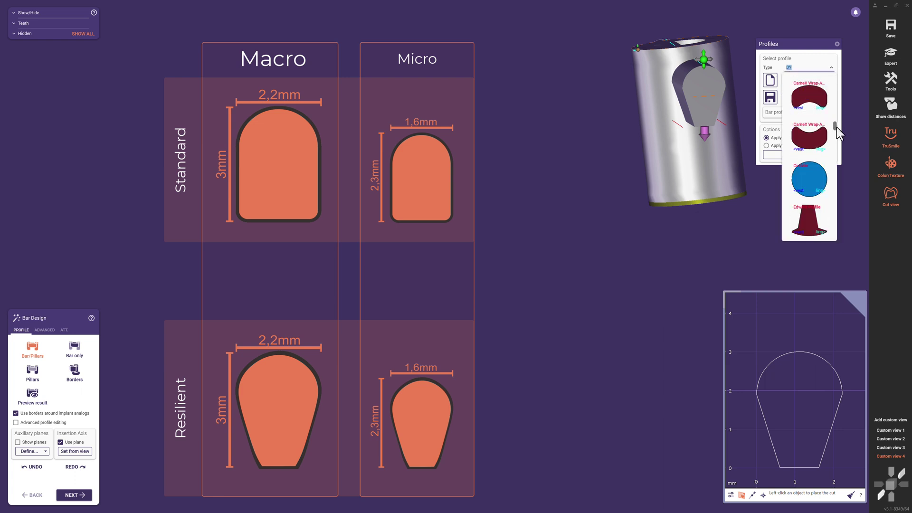
pyautogui.scroll(-3, 838, 132)
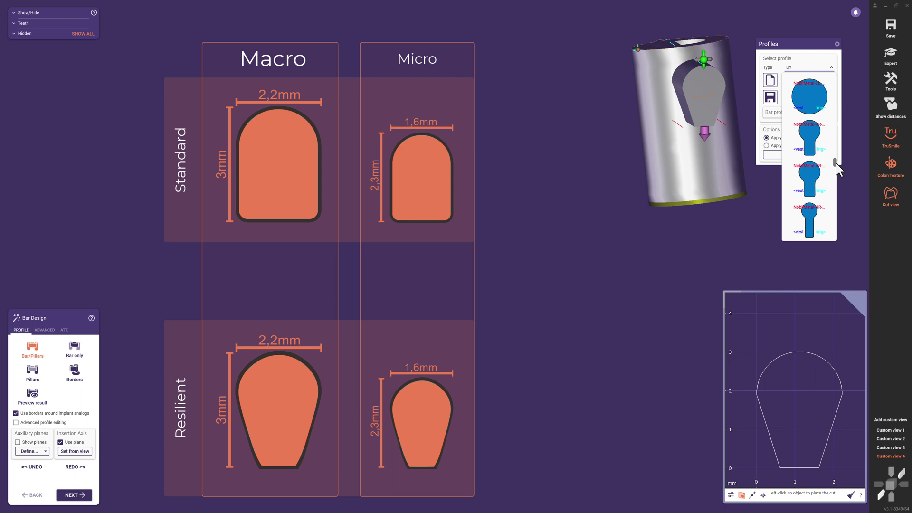
pyautogui.moveTo(838, 148); pyautogui.dragTo(840, 189)
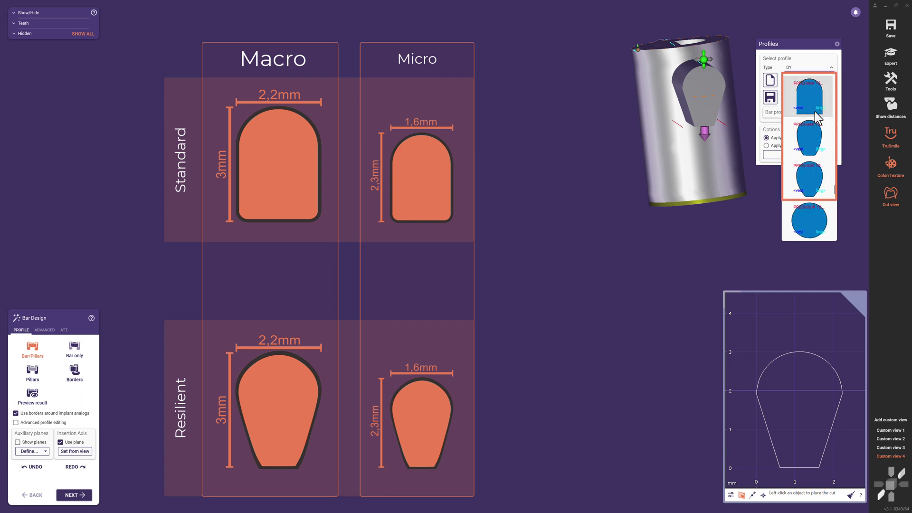
pyautogui.moveTo(839, 197); pyautogui.dragTo(841, 86)
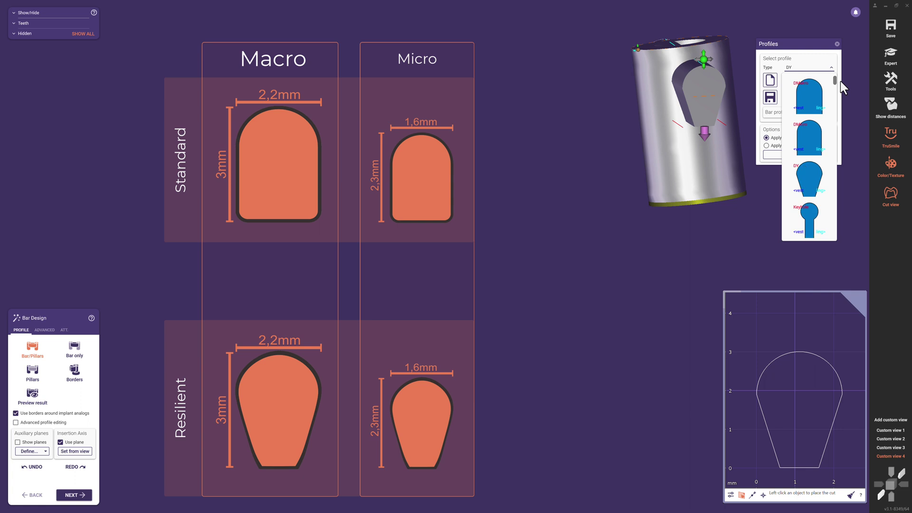
pyautogui.click(810, 212)
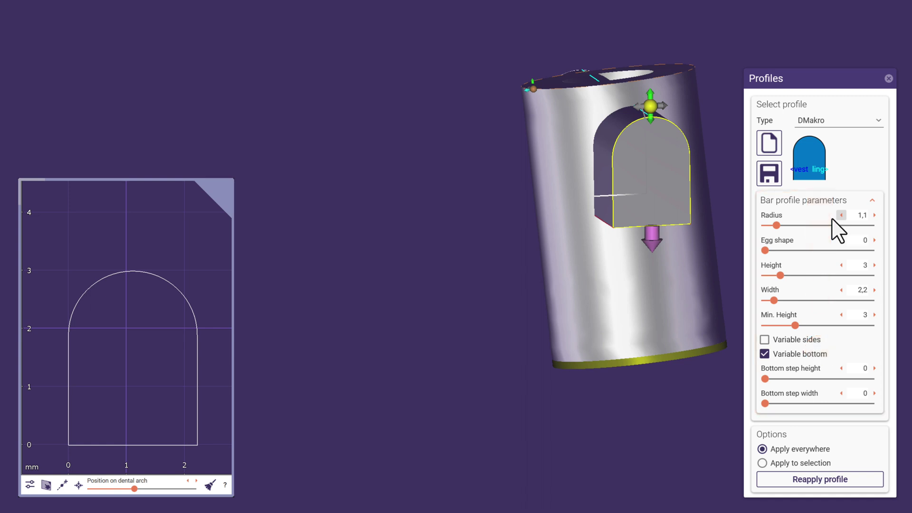
# Test the Radius and Egg shape sliders, then raise the DMakro profile height to 4,02
pyautogui.moveTo(777, 226)
pyautogui.mouseDown()
pyautogui.moveTo(766, 225)
pyautogui.moveTo(775, 226)
pyautogui.mouseUp()
pyautogui.moveTo(766, 250)
pyautogui.mouseDown()
pyautogui.moveTo(854, 250)
pyautogui.moveTo(760, 250)
pyautogui.mouseUp()
pyautogui.moveTo(782, 275); pyautogui.dragTo(790, 276)
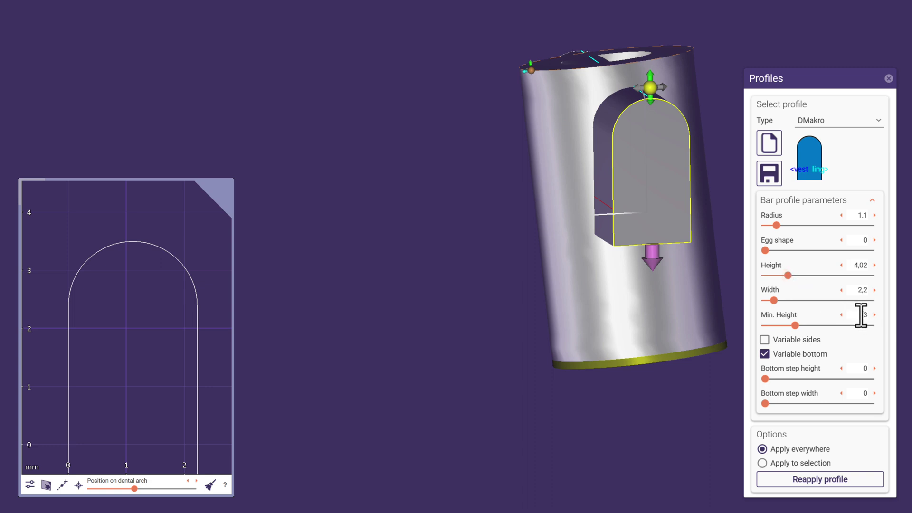
pyautogui.click(596, 208)
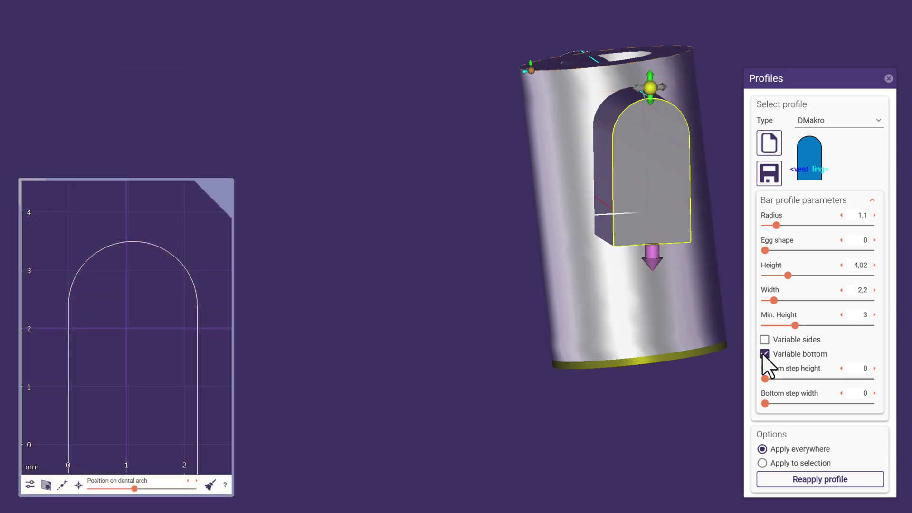
# Turn on Variable bottom, drag the bottom, and adjust the bottom step height and width
pyautogui.click(765, 354)
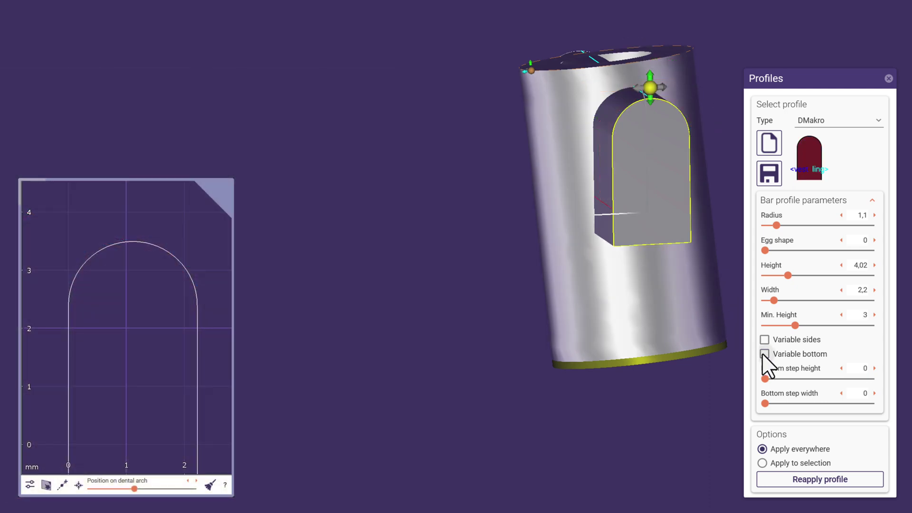
pyautogui.moveTo(654, 255); pyautogui.dragTo(653, 322)
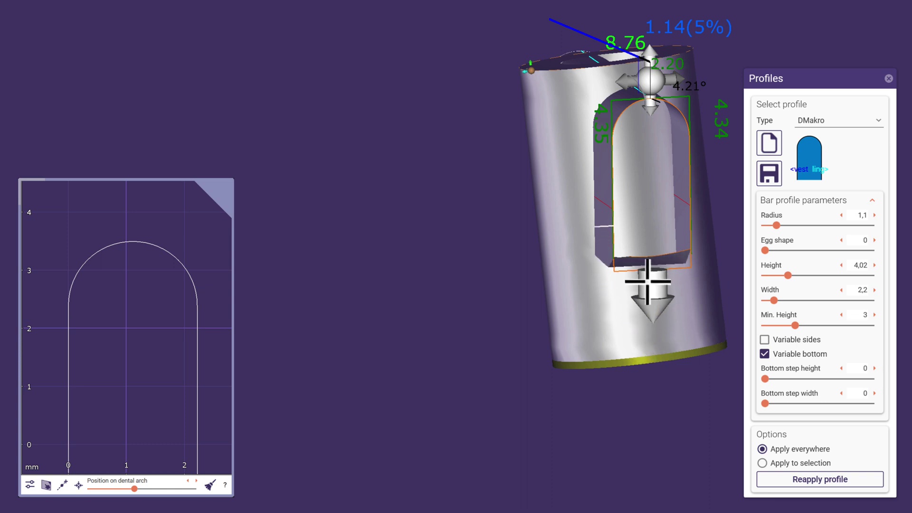
pyautogui.moveTo(653, 323); pyautogui.dragTo(648, 270)
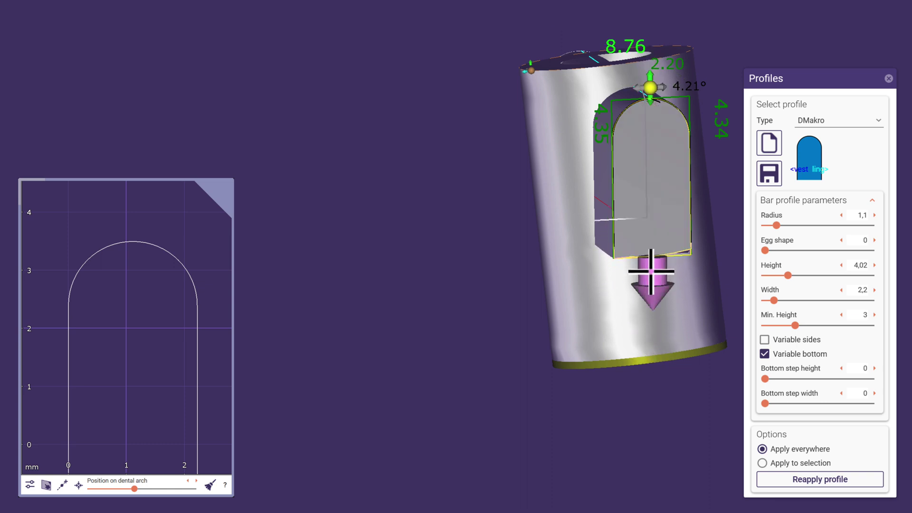
pyautogui.moveTo(765, 379)
pyautogui.mouseDown()
pyautogui.moveTo(789, 380)
pyautogui.moveTo(778, 379)
pyautogui.moveTo(770, 403)
pyautogui.mouseUp()
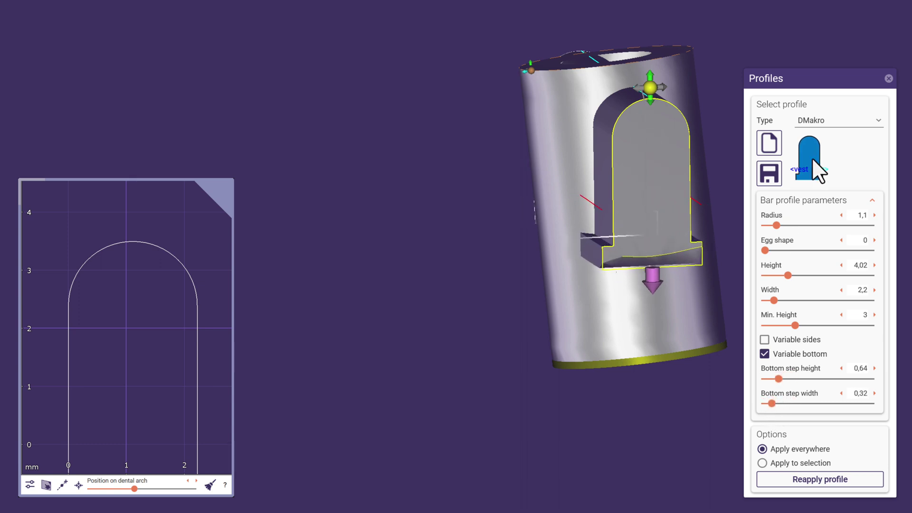
pyautogui.click(855, 125)
pyautogui.scroll(-2, 890, 153)
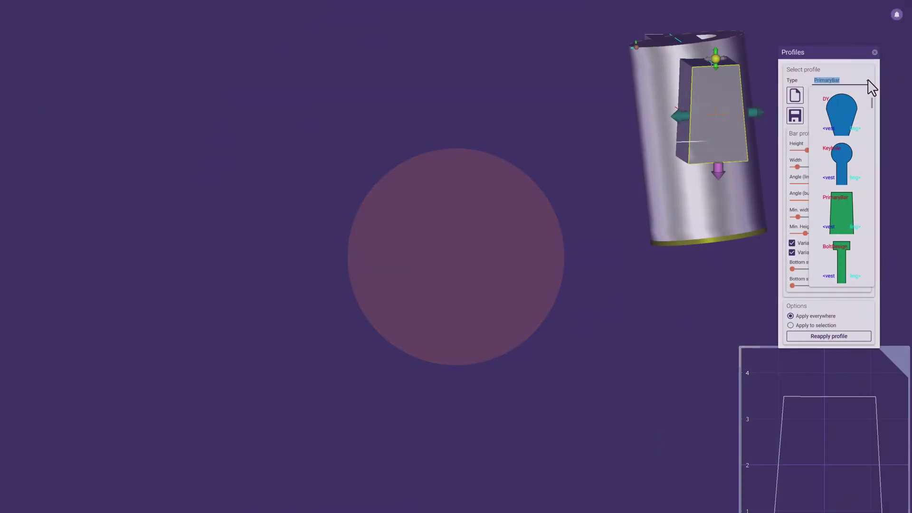
# Apply the DY profile, toggle Variable sides off and on, and turn off Variable bottom
pyautogui.click(856, 102)
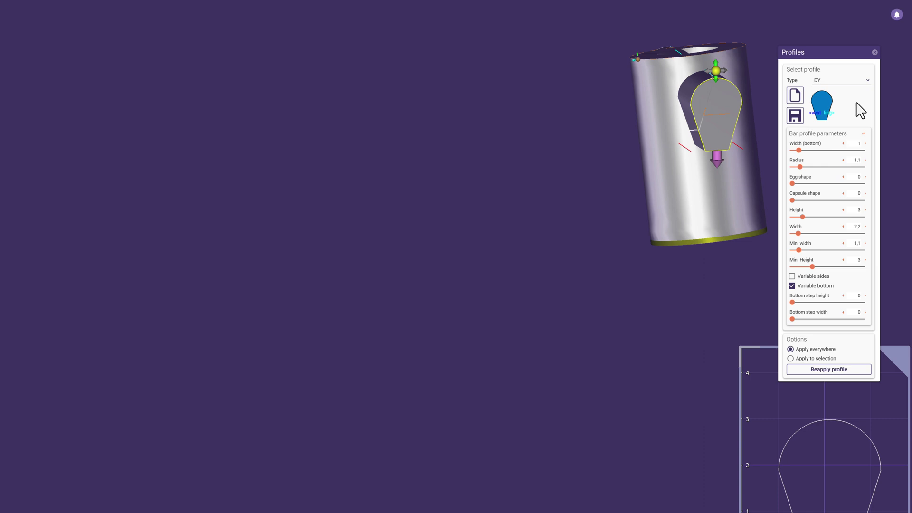
pyautogui.click(793, 277)
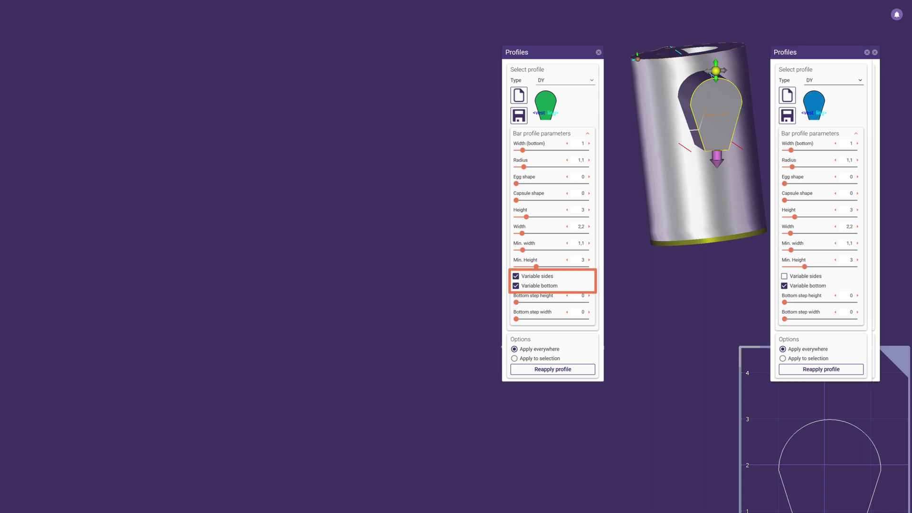
pyautogui.click(792, 277)
pyautogui.click(793, 286)
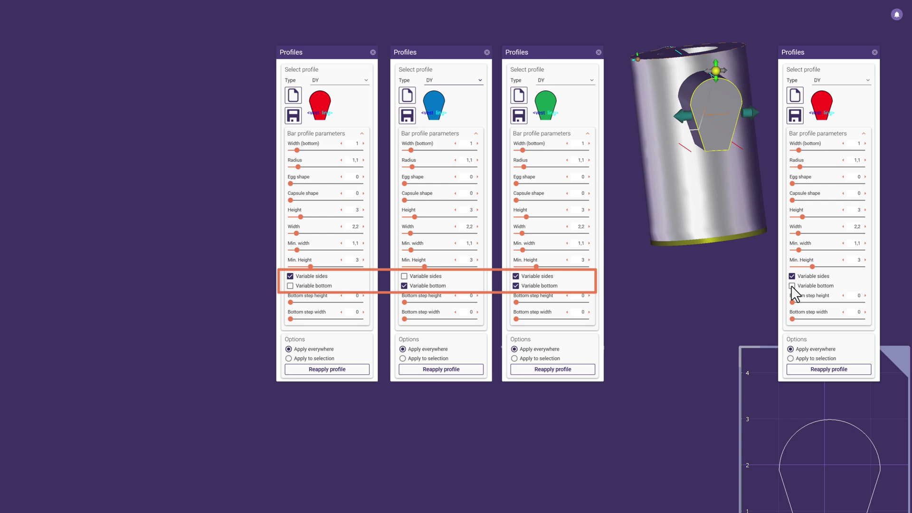
# Try the Bredent Bar VSP-FS profile and its height modifier, then settle on DMakro
pyautogui.click(867, 80)
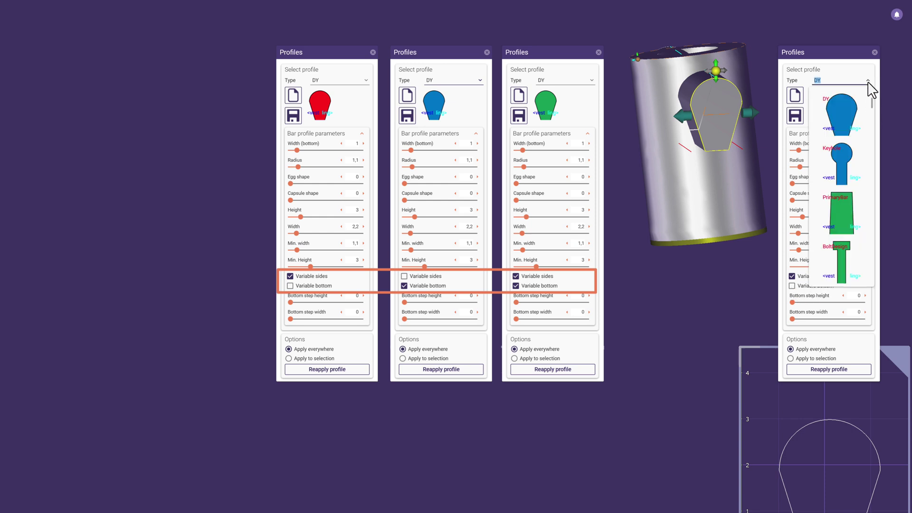
pyautogui.scroll(3, 845, 127)
pyautogui.click(844, 123)
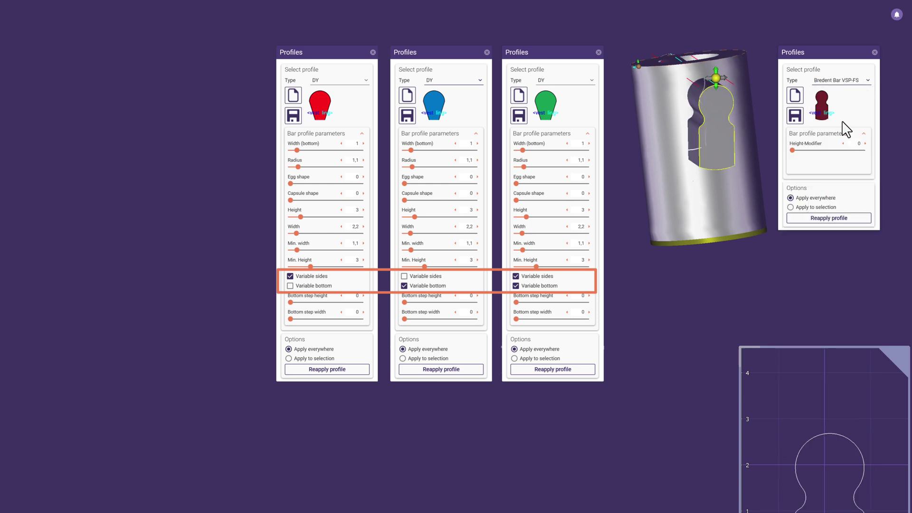
pyautogui.moveTo(793, 151)
pyautogui.mouseDown()
pyautogui.moveTo(811, 151)
pyautogui.moveTo(792, 151)
pyautogui.mouseUp()
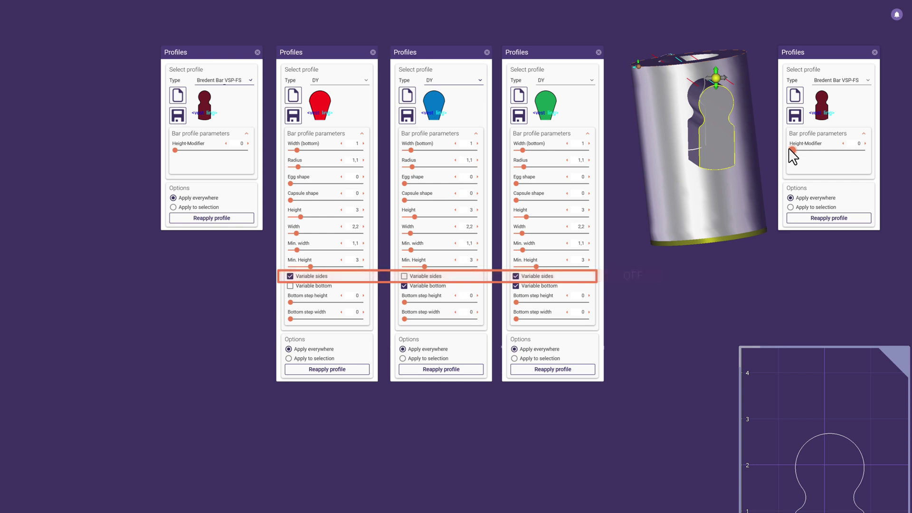
pyautogui.click(867, 80)
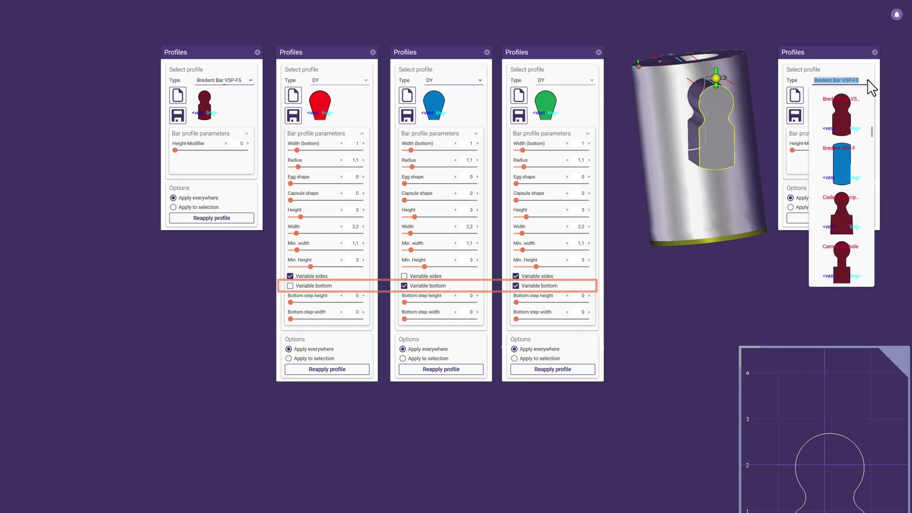
pyautogui.scroll(-3, 873, 114)
pyautogui.click(834, 107)
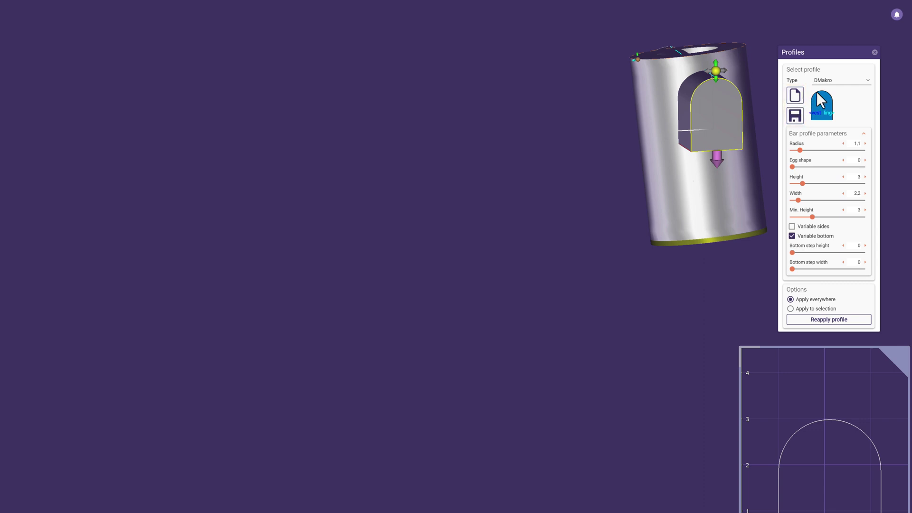
# Collapse the profile parameters and open the Bar Module wiki at 'Choosing the profile'
pyautogui.click(864, 134)
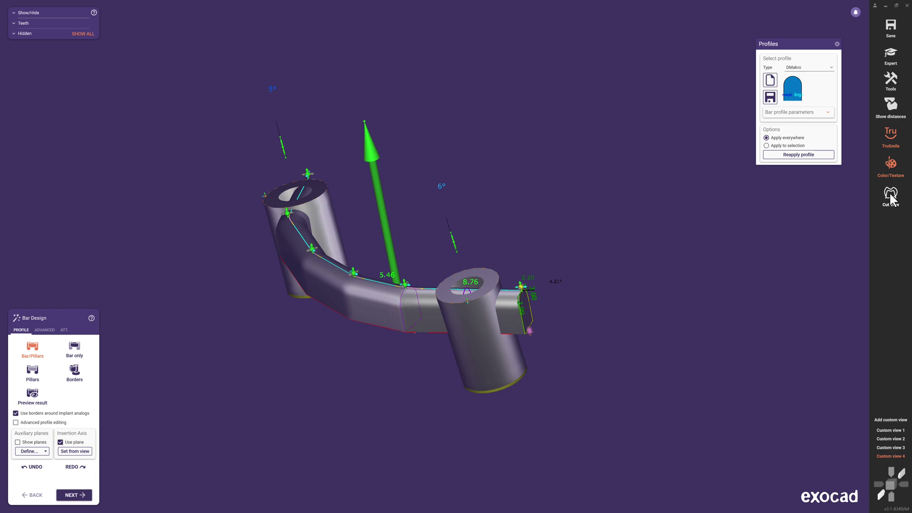
pyautogui.click(892, 200)
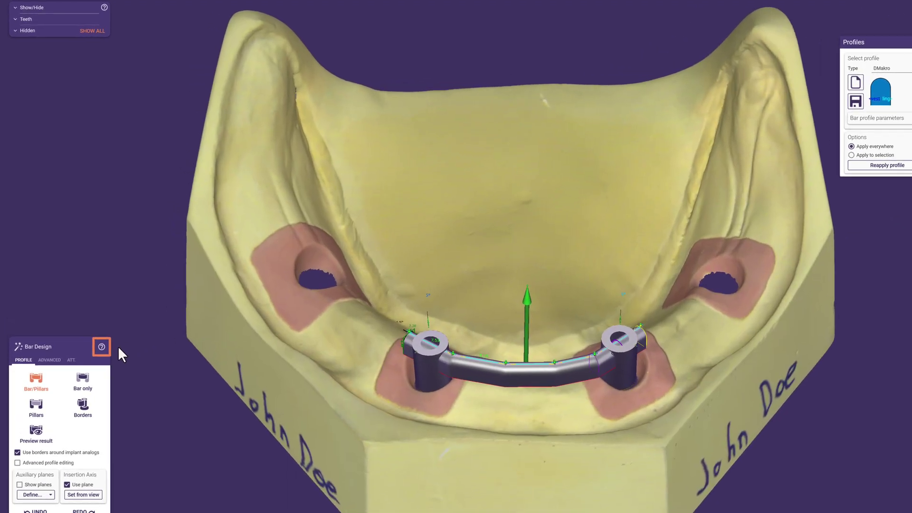
pyautogui.click(106, 347)
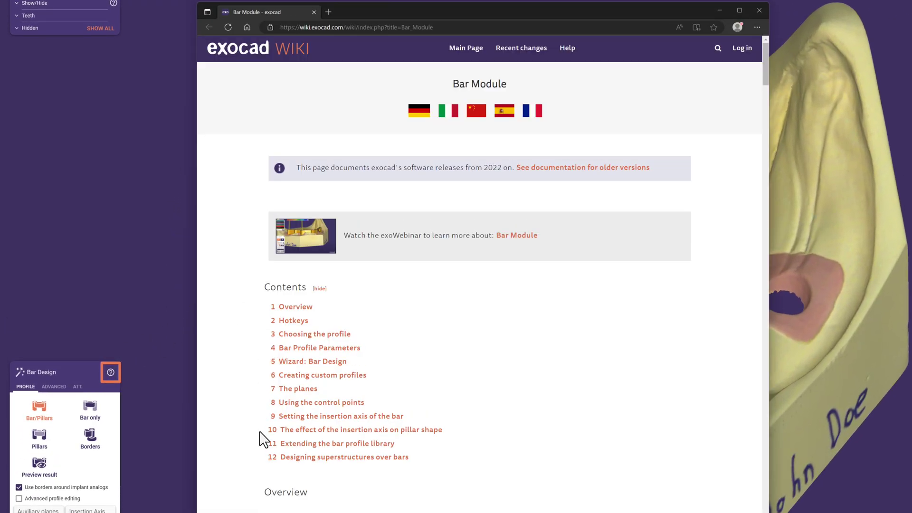
pyautogui.click(288, 341)
pyautogui.scroll(-3, 288, 340)
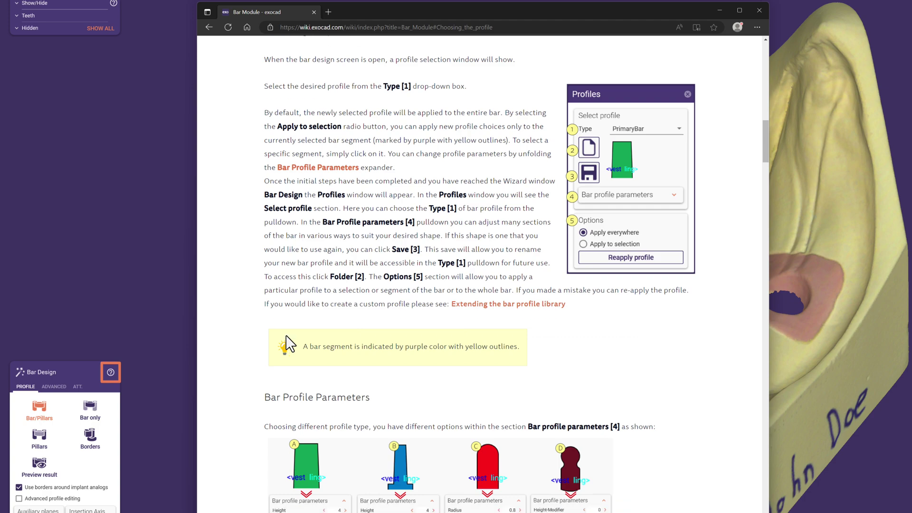
pyautogui.scroll(2, 289, 342)
pyautogui.scroll(3, 287, 346)
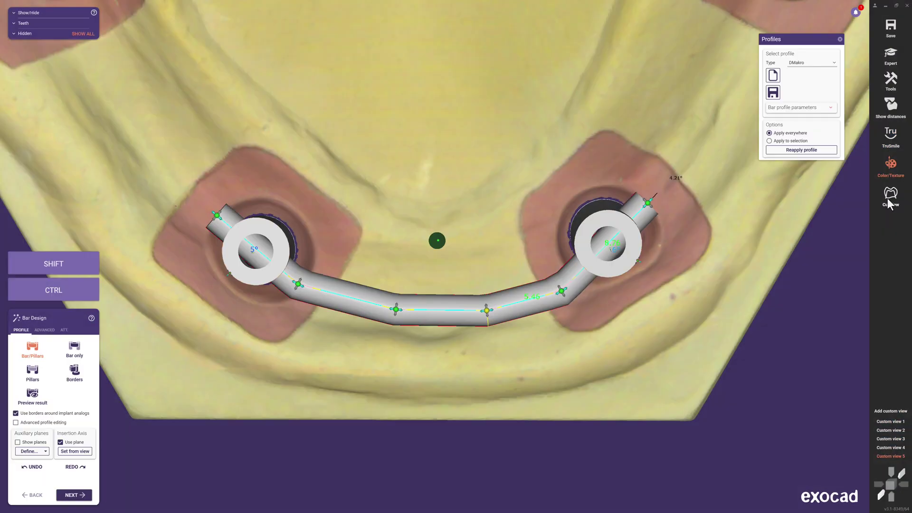
# Check the setup teeth, then trim both bar ends back to the implant pillars
pyautogui.press('e')
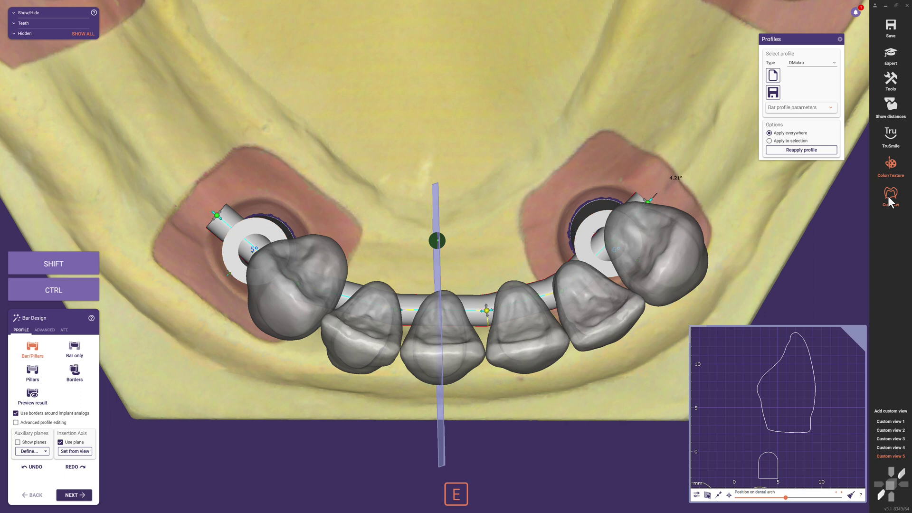
pyautogui.press('e')
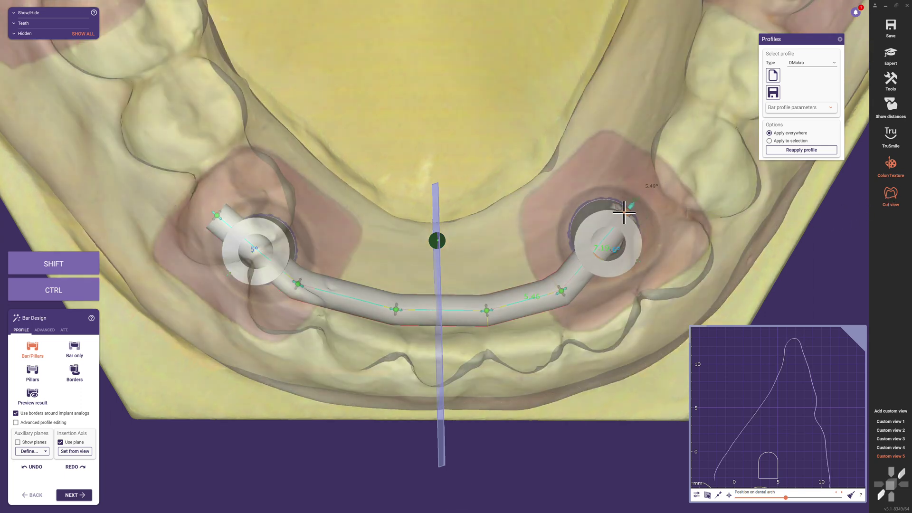
pyautogui.moveTo(651, 202); pyautogui.dragTo(607, 218)
pyautogui.moveTo(227, 219); pyautogui.dragTo(251, 227)
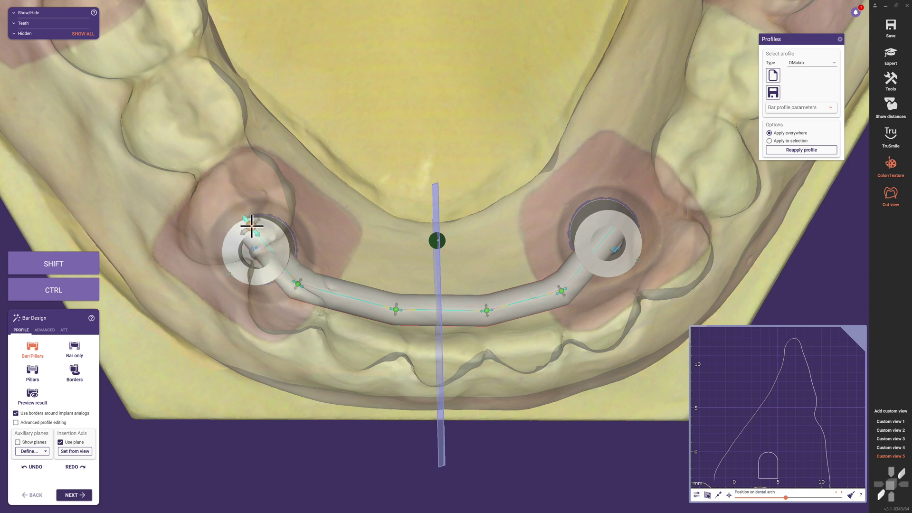
pyautogui.moveTo(295, 283); pyautogui.dragTo(343, 312)
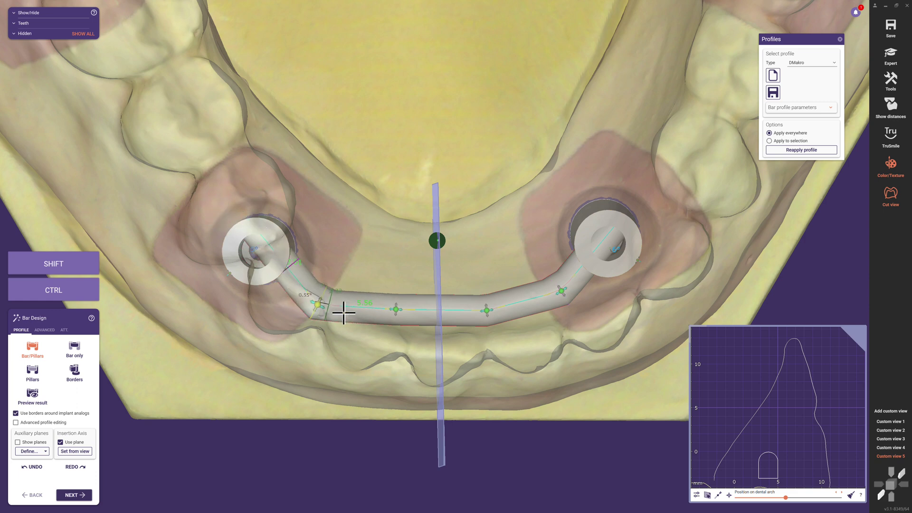
# Remove the two middle control points and check the straight segment in cut view
pyautogui.moveTo(562, 292); pyautogui.dragTo(563, 299)
pyautogui.rightClick(489, 309)
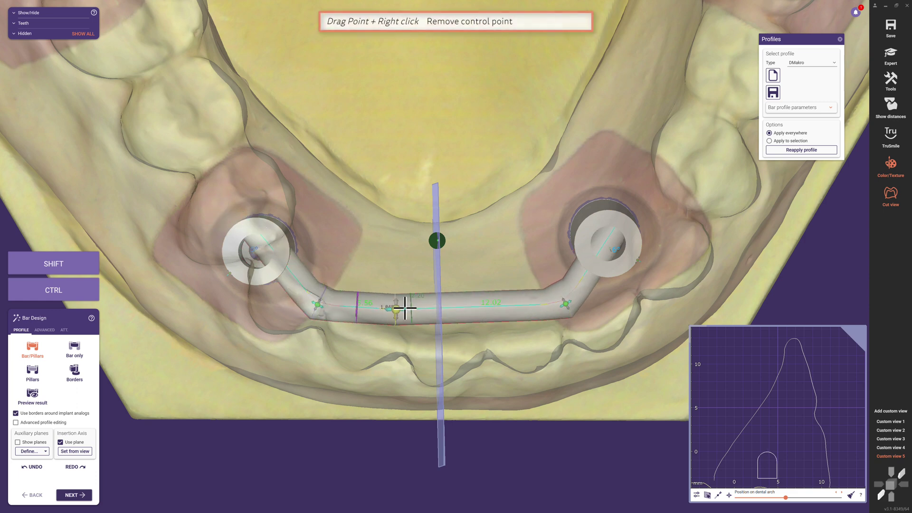
pyautogui.rightClick(399, 310)
pyautogui.click(401, 308)
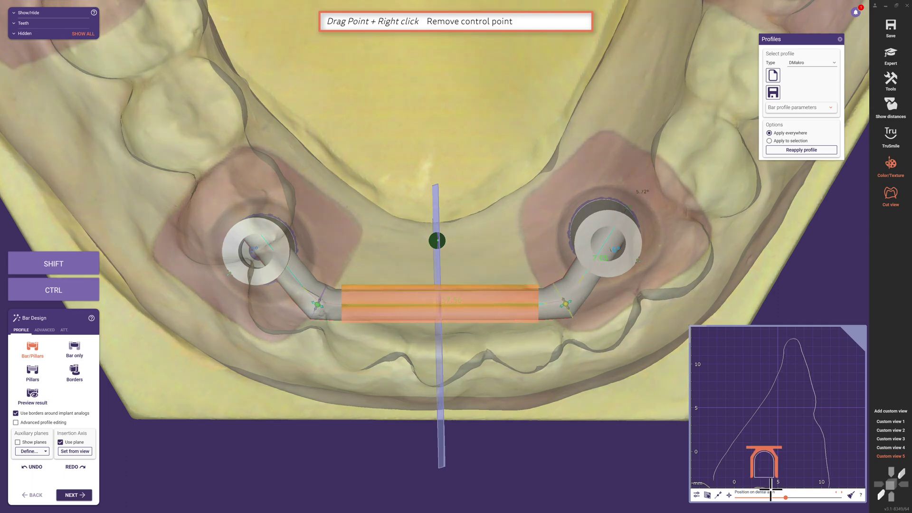
pyautogui.moveTo(784, 497); pyautogui.dragTo(794, 490)
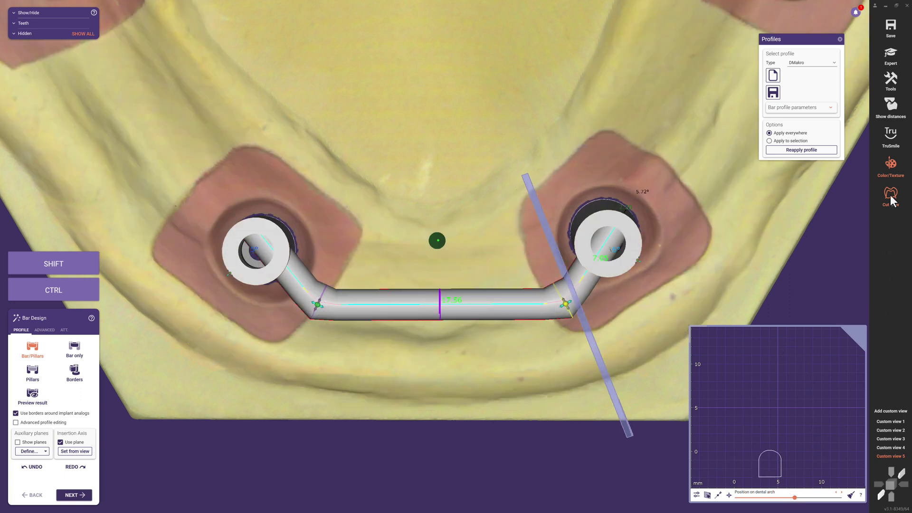
# Close the cut view, keep only Variable bottom enabled, and tilt the insertion axis
pyautogui.click(891, 197)
pyautogui.click(830, 107)
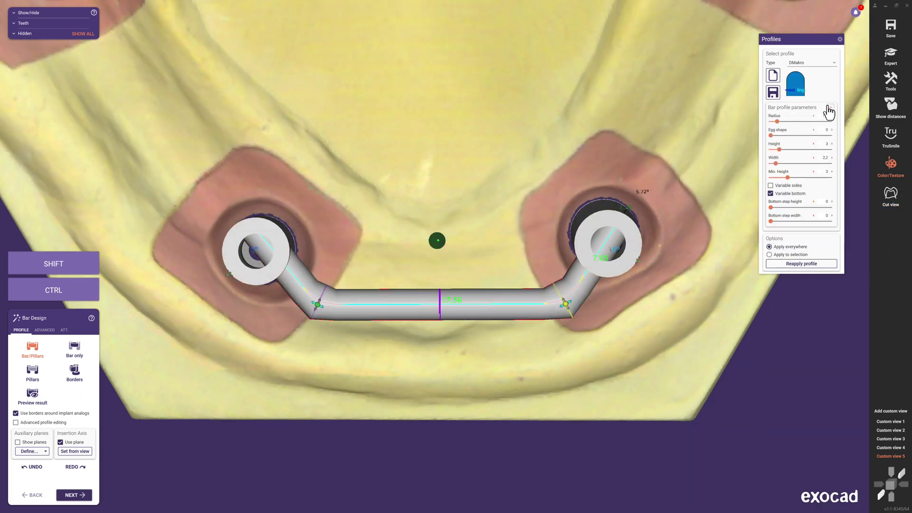
pyautogui.click(771, 186)
pyautogui.click(770, 193)
pyautogui.click(830, 108)
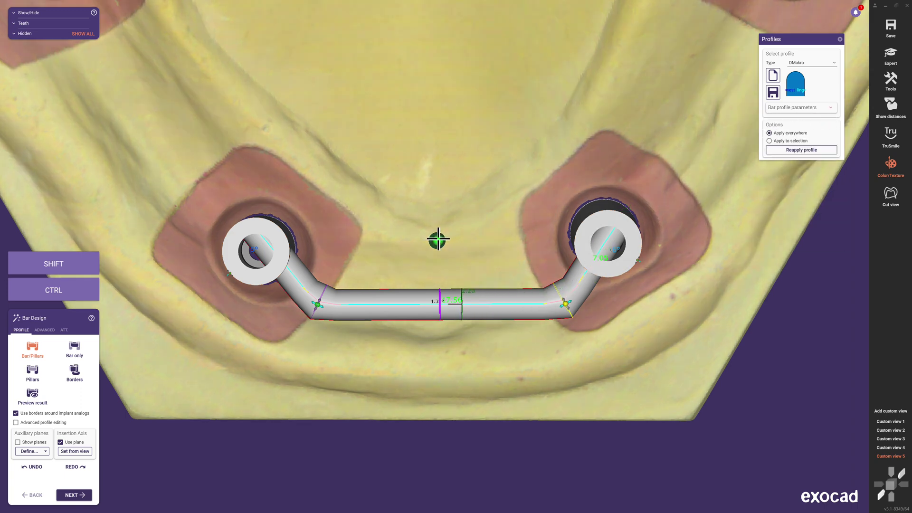
pyautogui.moveTo(437, 241); pyautogui.dragTo(433, 261)
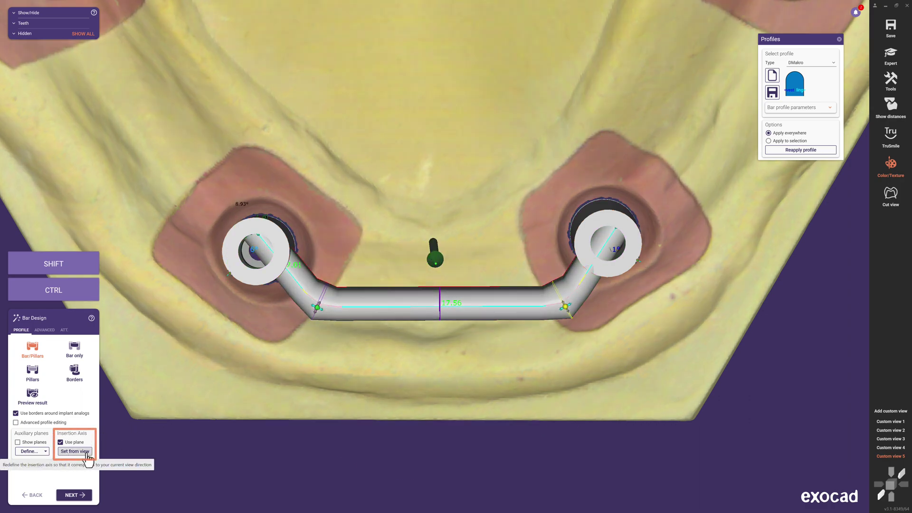
# Set the insertion axis from the view, then raise and lower the bar's left end
pyautogui.click(86, 452)
pyautogui.hotkey('ctrl', '1')
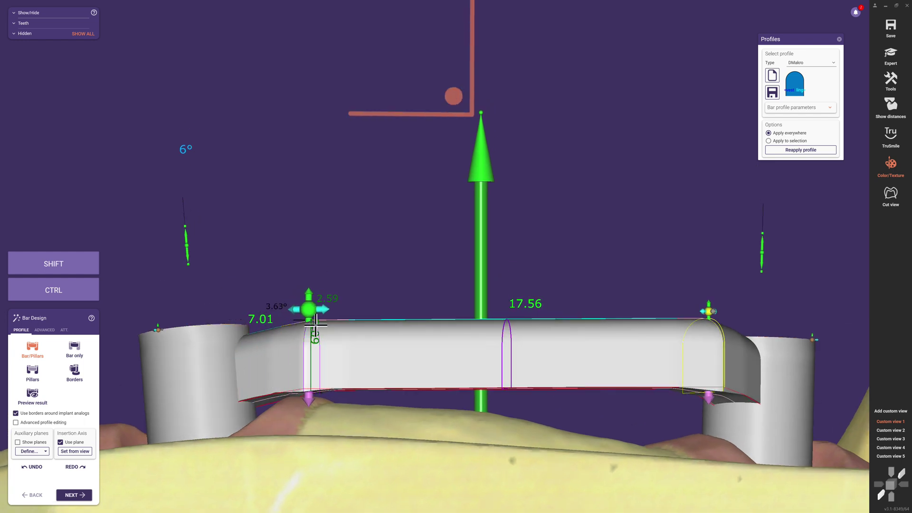
pyautogui.click(323, 310)
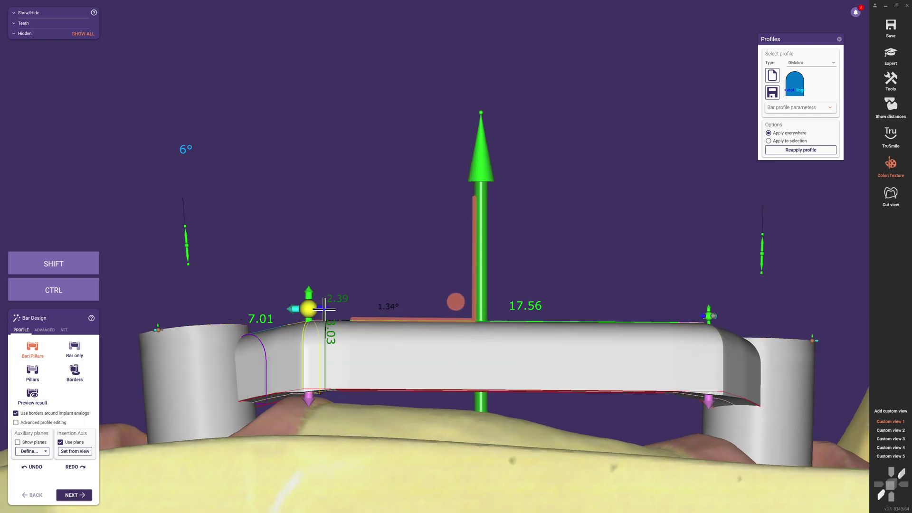
pyautogui.moveTo(308, 308); pyautogui.dragTo(303, 188)
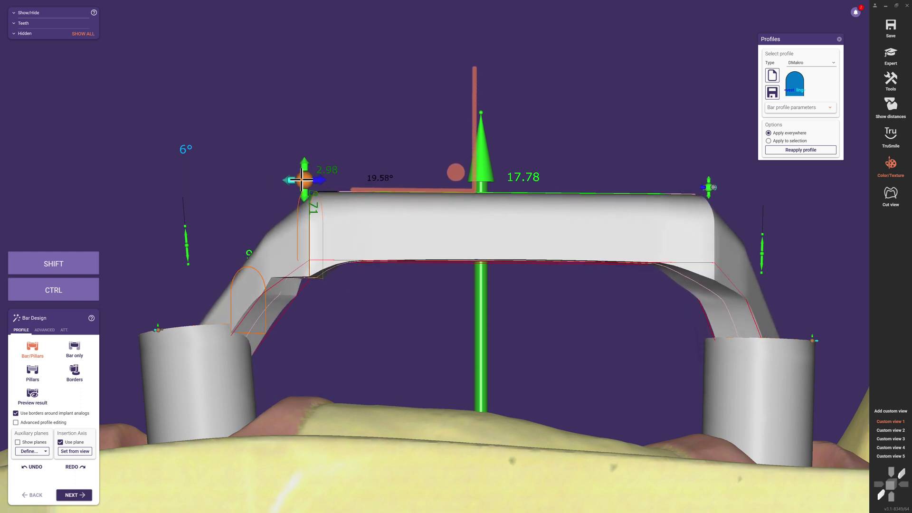
pyautogui.moveTo(304, 187); pyautogui.dragTo(302, 316)
# Add two middle control points and apply the Keyhole profile to that selection only
pyautogui.press('3')
pyautogui.keyDown('ctrl'); pyautogui.click(415, 314); pyautogui.keyUp('ctrl')
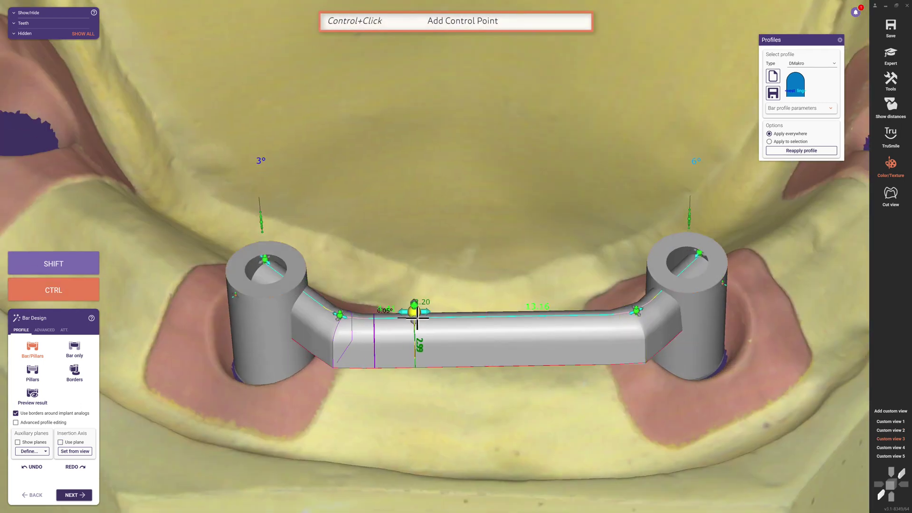
pyautogui.keyDown('ctrl'); pyautogui.click(528, 312); pyautogui.keyUp('ctrl')
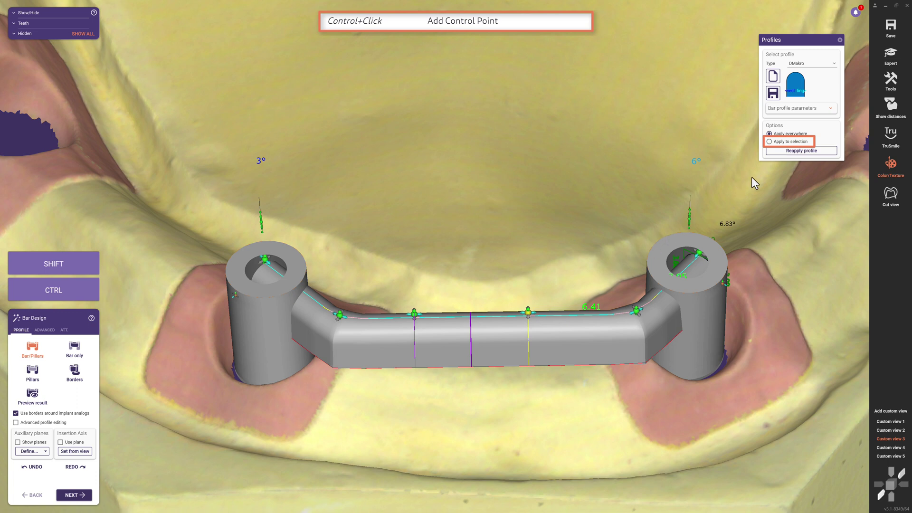
pyautogui.click(792, 141)
pyautogui.click(834, 63)
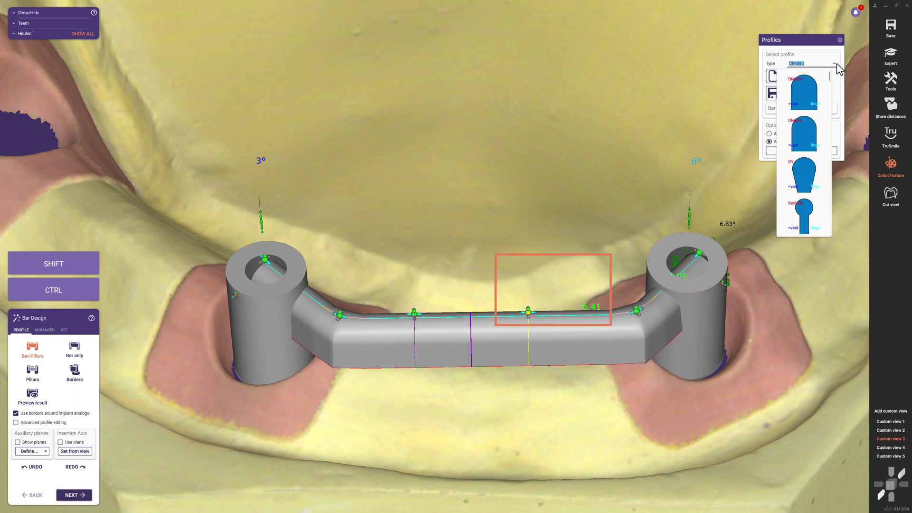
pyautogui.click(810, 209)
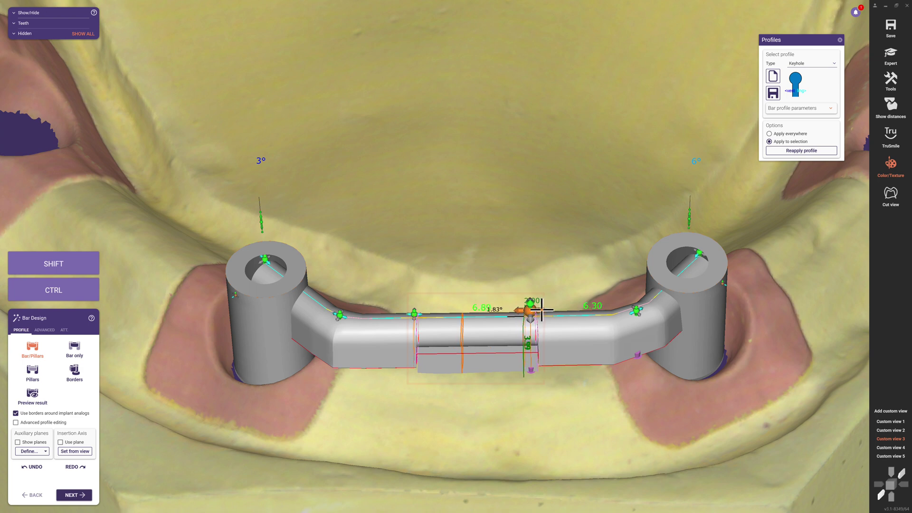
# Drag the added control point onto its neighbour and remove it, merging the segments
pyautogui.moveTo(528, 311); pyautogui.dragTo(547, 312)
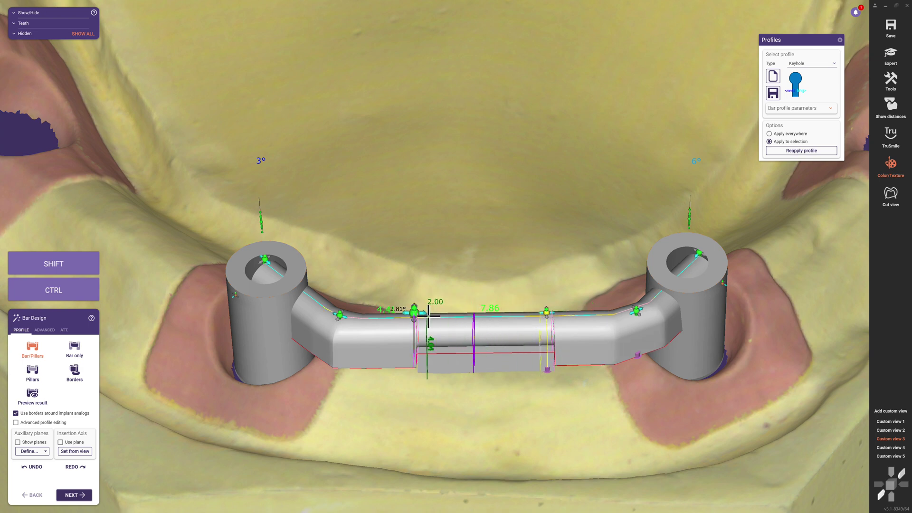
pyautogui.moveTo(428, 315)
pyautogui.mouseDown()
pyautogui.moveTo(404, 311)
pyautogui.moveTo(544, 311)
pyautogui.mouseUp()
pyautogui.rightClick(544, 311)
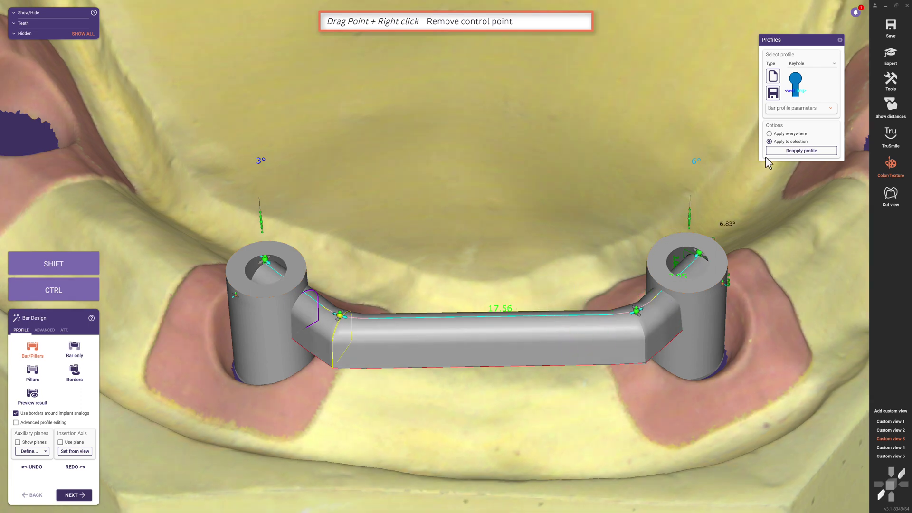
# Apply the profile to the whole bar, briefly try DY, then set it to DMakro
pyautogui.click(799, 135)
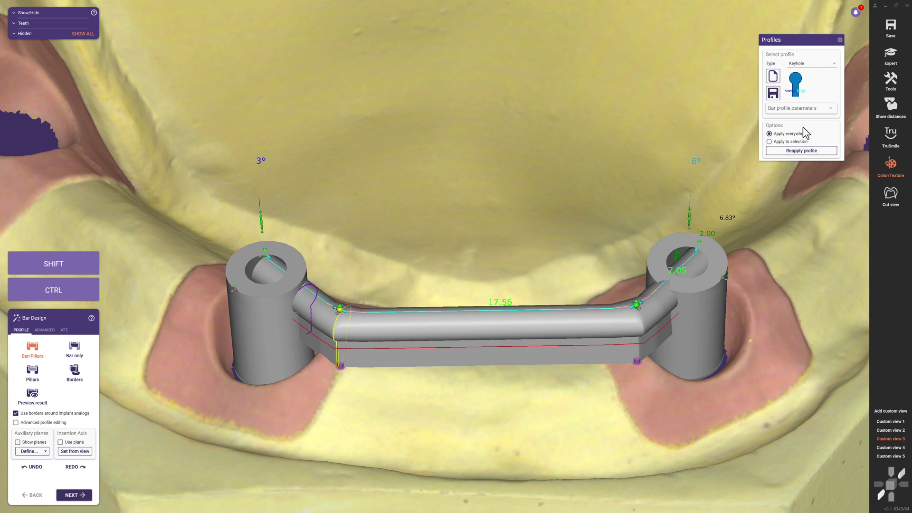
pyautogui.click(836, 64)
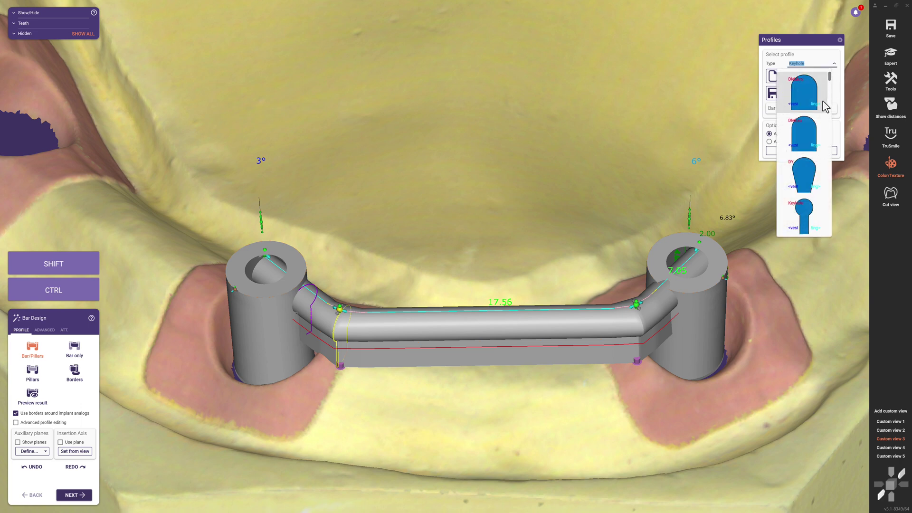
pyautogui.click(805, 171)
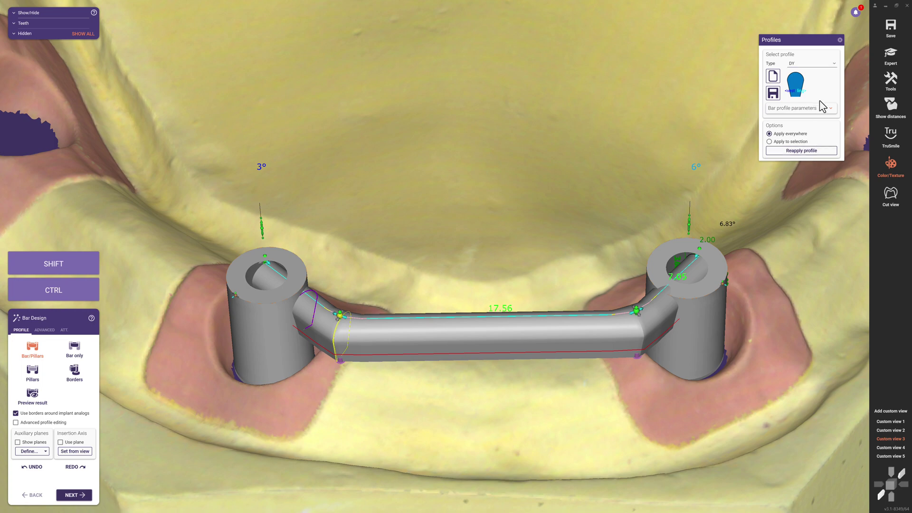
pyautogui.click(835, 65)
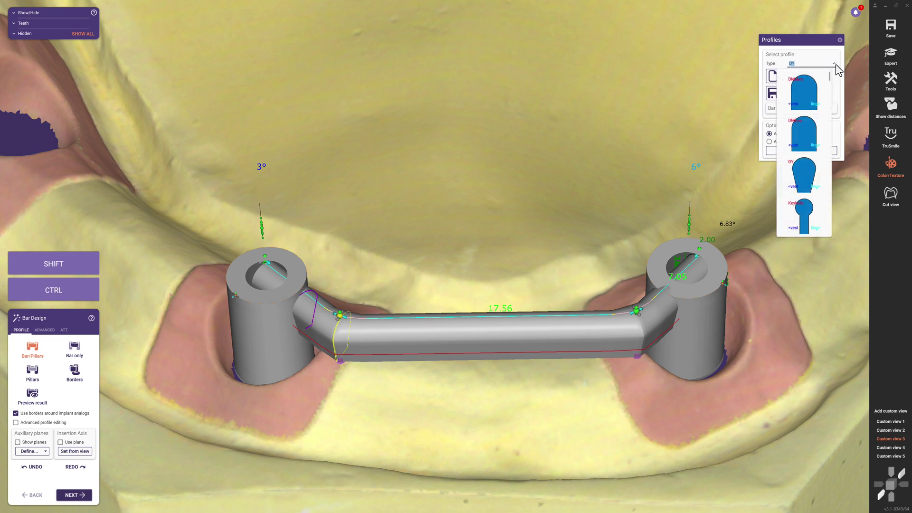
pyautogui.click(806, 91)
pyautogui.press('5')
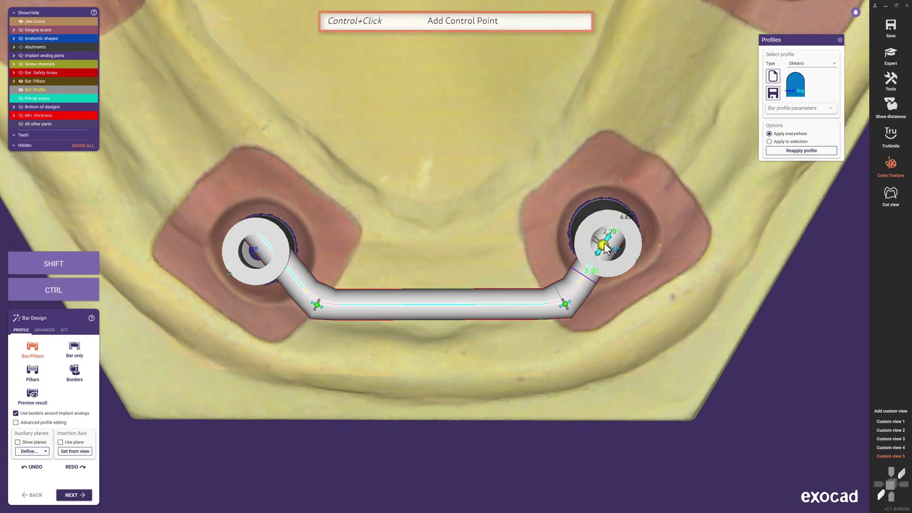
# Pull both bar ends distally past the pillars, angling the right extension along the ridge
pyautogui.moveTo(607, 248)
pyautogui.mouseDown()
pyautogui.moveTo(619, 237)
pyautogui.moveTo(655, 100)
pyautogui.mouseUp()
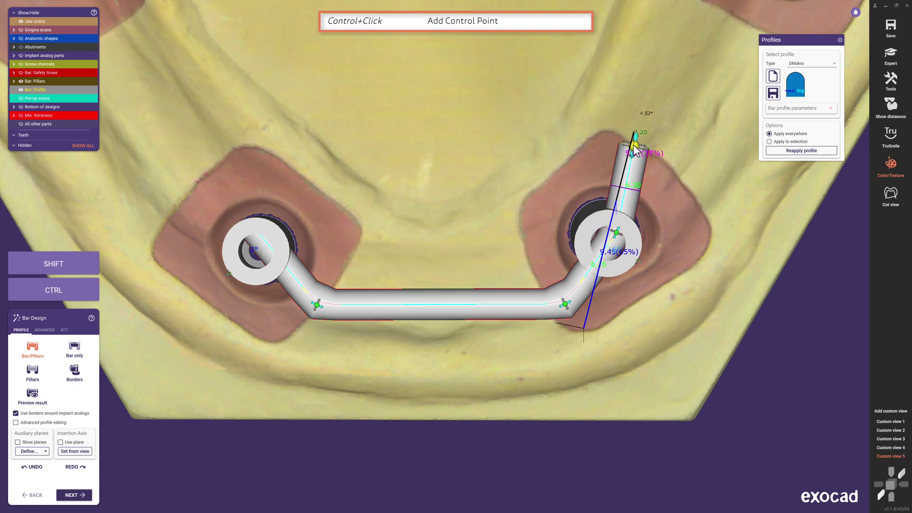
pyautogui.moveTo(644, 134); pyautogui.dragTo(666, 165)
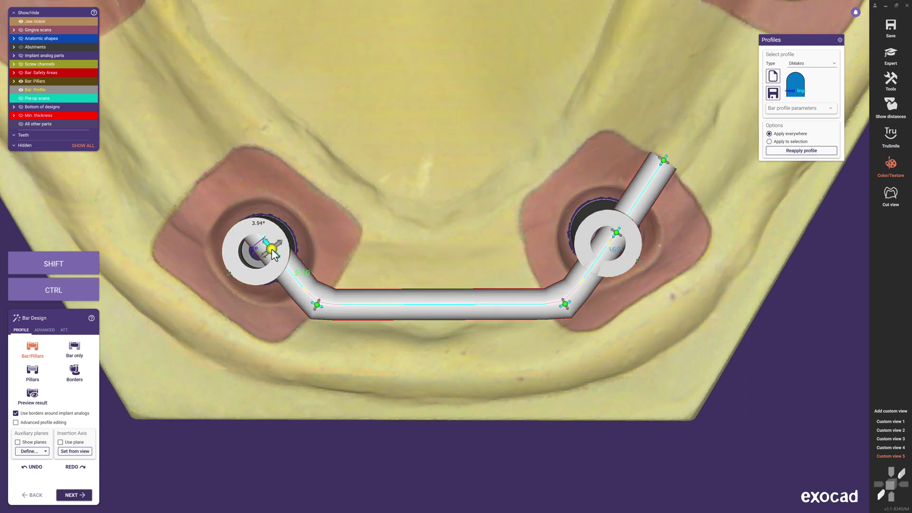
pyautogui.click(257, 245)
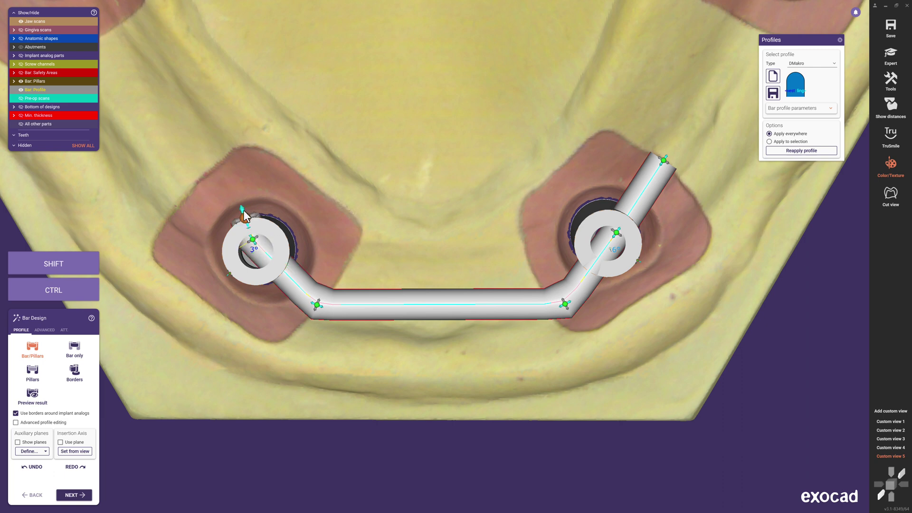
pyautogui.moveTo(243, 210)
pyautogui.mouseDown()
pyautogui.moveTo(216, 179)
pyautogui.moveTo(198, 176)
pyautogui.mouseUp()
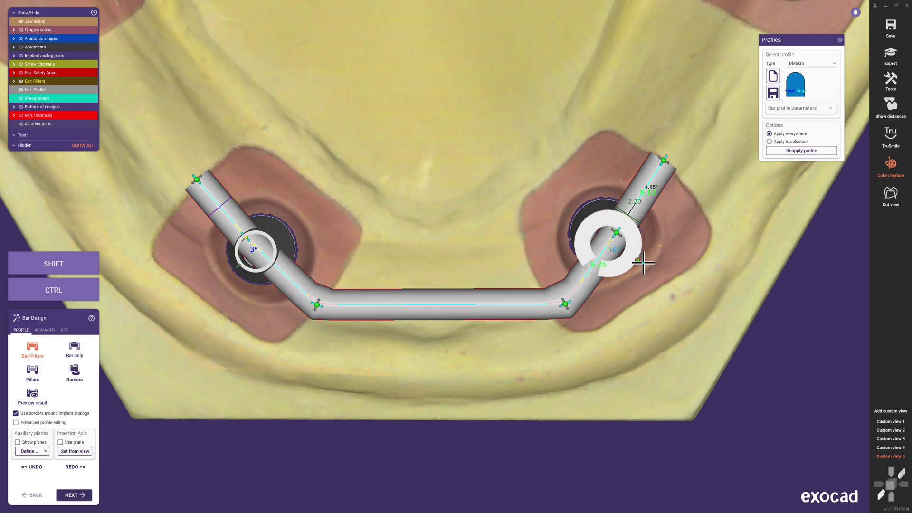
pyautogui.press('3')
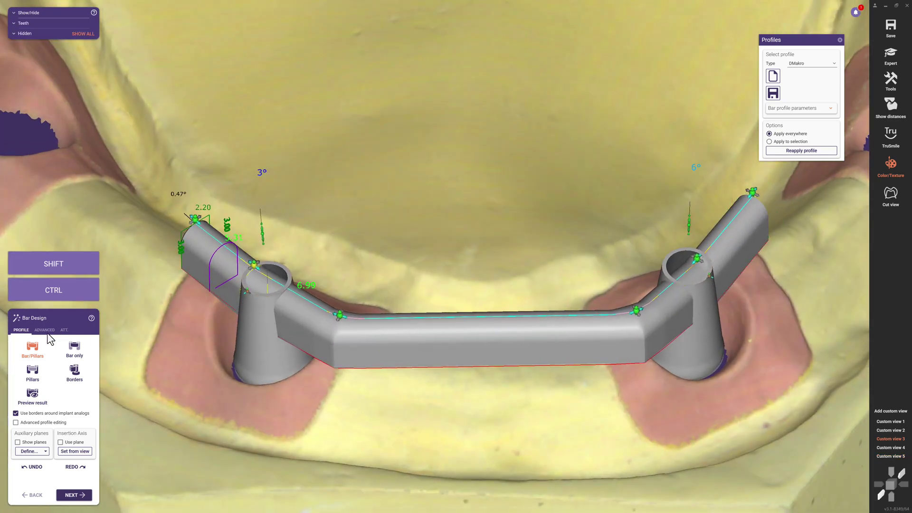
# Make the bar Rounded and lower its bottom edge to 0 mm from the gingiva
pyautogui.click(44, 331)
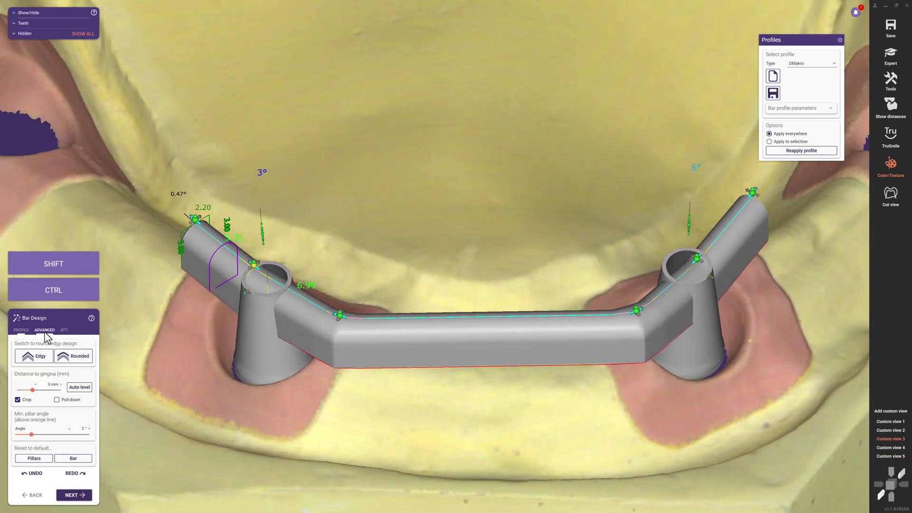
pyautogui.click(76, 361)
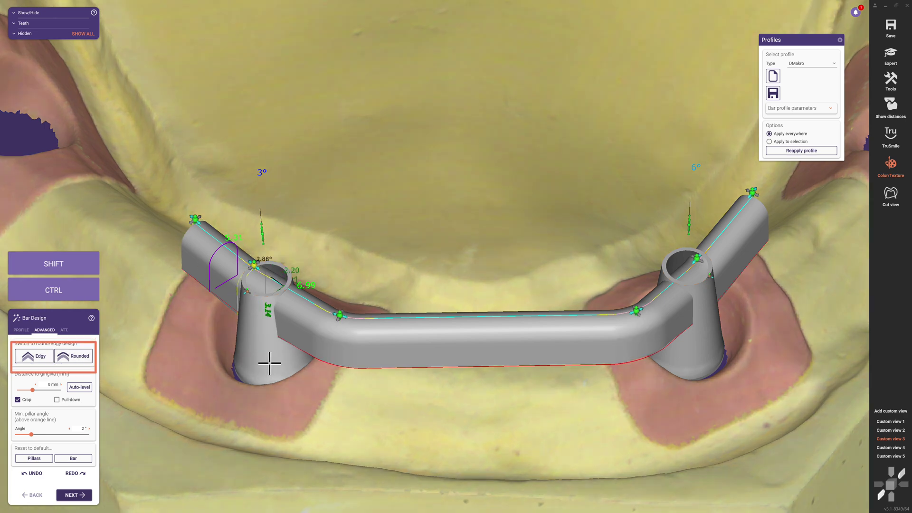
pyautogui.press('shift')
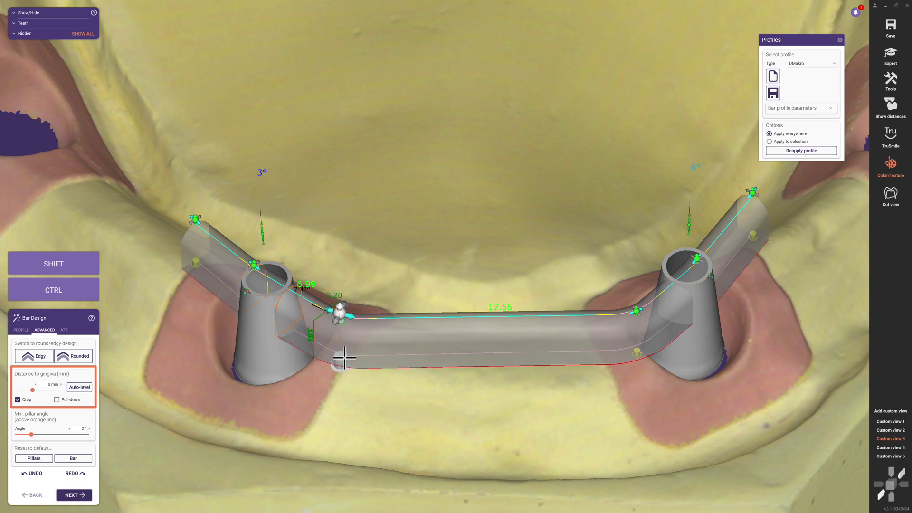
pyautogui.moveTo(343, 362)
pyautogui.keyDown('shift'); pyautogui.mouseDown()
pyautogui.moveTo(347, 370)
pyautogui.moveTo(351, 364)
pyautogui.mouseUp(); pyautogui.keyUp('shift')
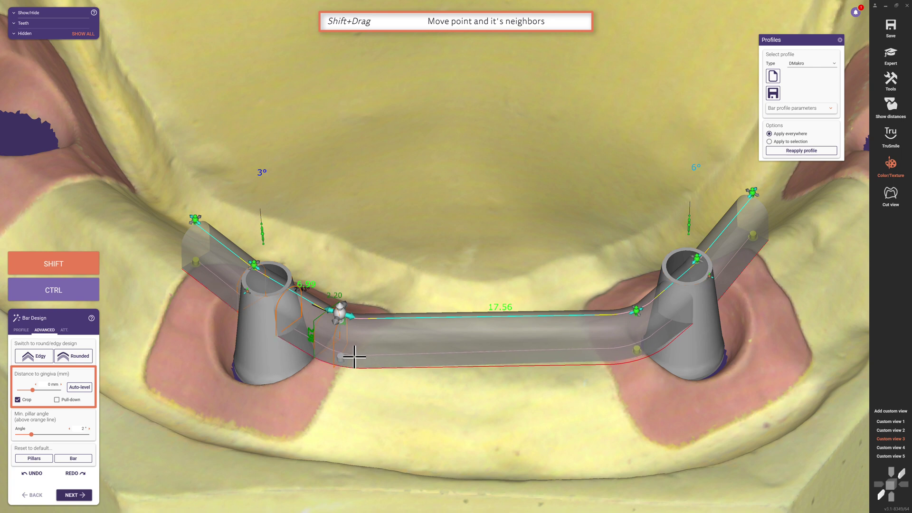
pyautogui.press('ctrl')
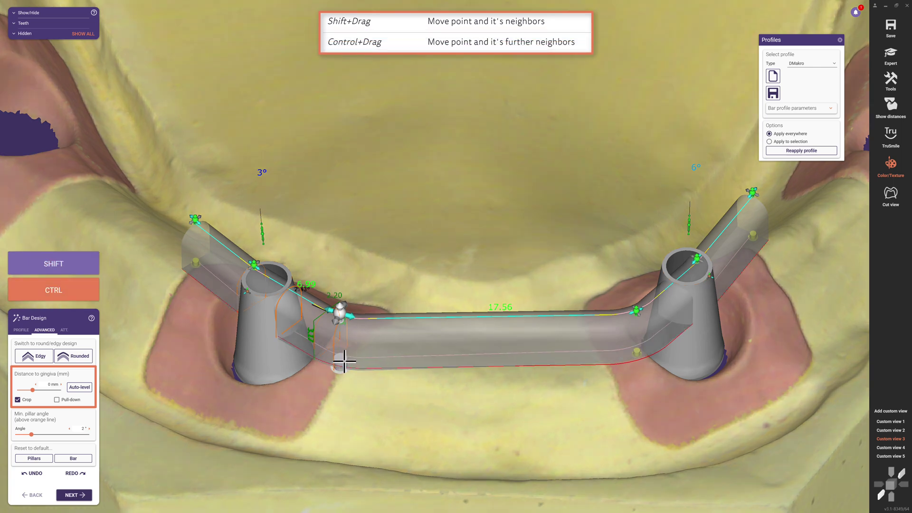
pyautogui.keyDown('ctrl'); pyautogui.moveTo(343, 362); pyautogui.dragTo(347, 363); pyautogui.keyUp('ctrl')
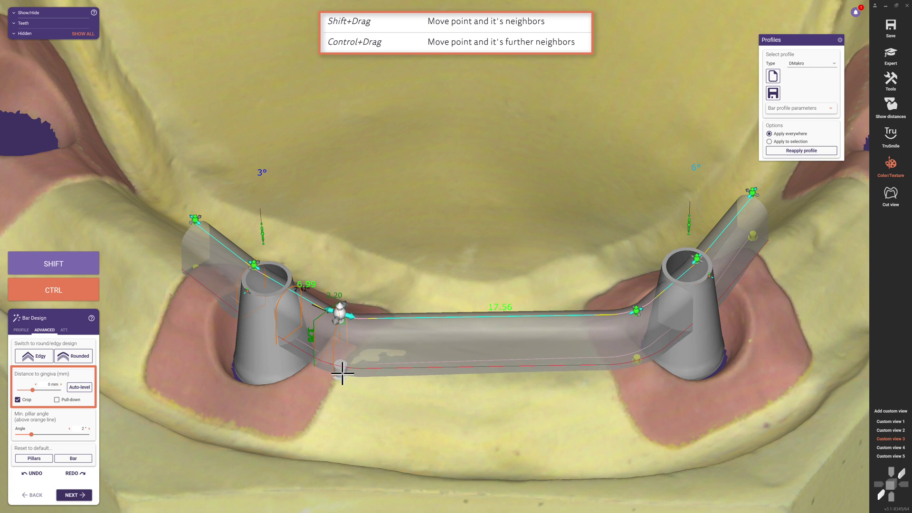
pyautogui.press('shift')
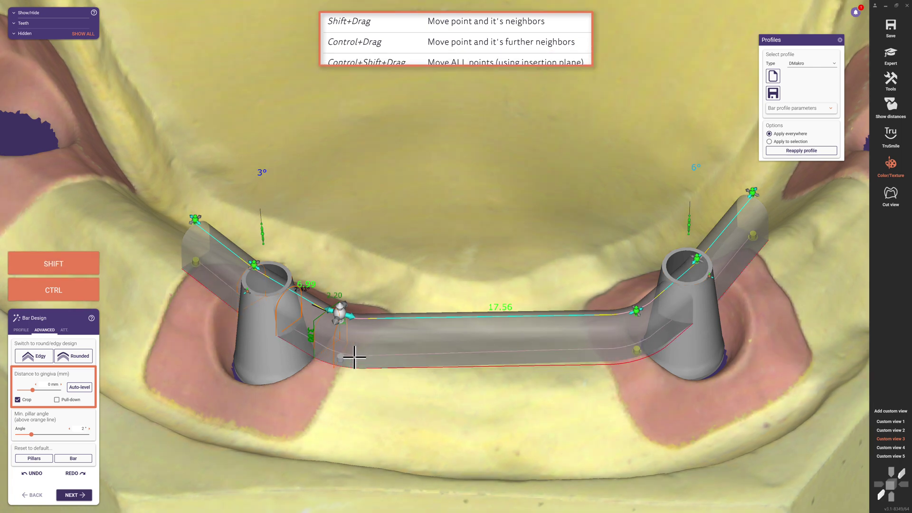
pyautogui.moveTo(351, 364)
pyautogui.keyDown('ctrl'); pyautogui.keyDown('shift'); pyautogui.mouseDown()
pyautogui.moveTo(350, 387)
pyautogui.moveTo(362, 364)
pyautogui.mouseUp(); pyautogui.keyUp('shift'); pyautogui.keyUp('ctrl')
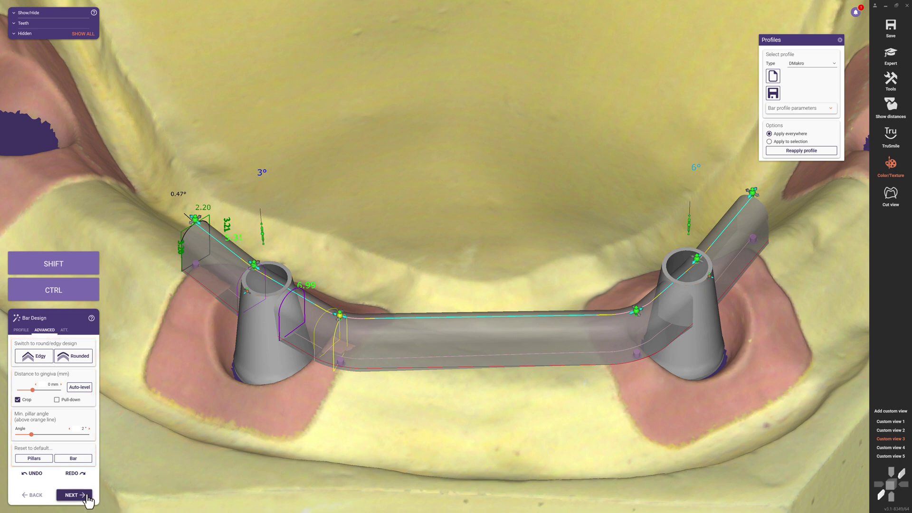
# Confirm the bar design, pass Free-Form Bar unchanged, and reach Merge and Save Restorations
pyautogui.click(88, 500)
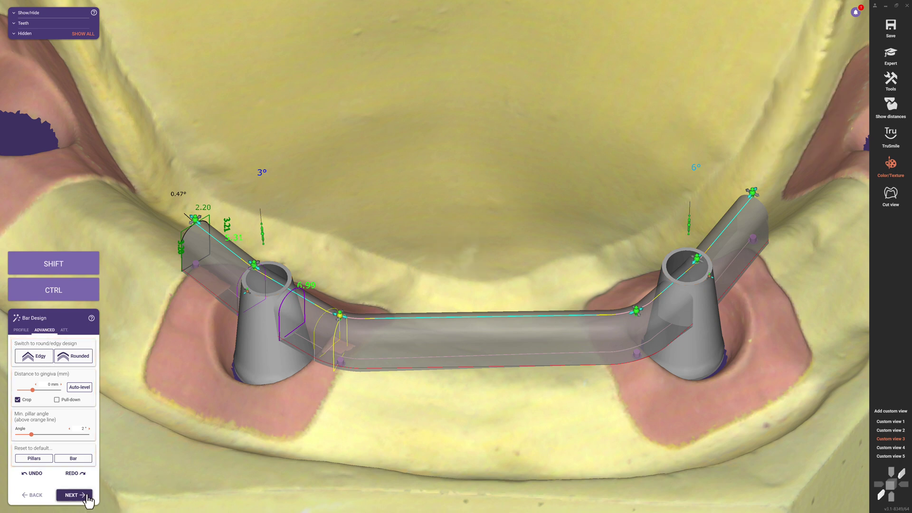
pyautogui.click(86, 499)
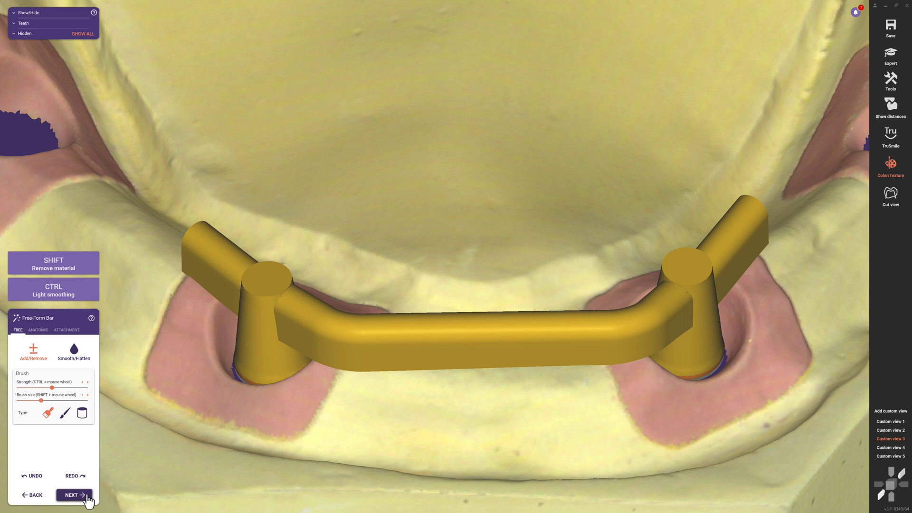
pyautogui.click(88, 499)
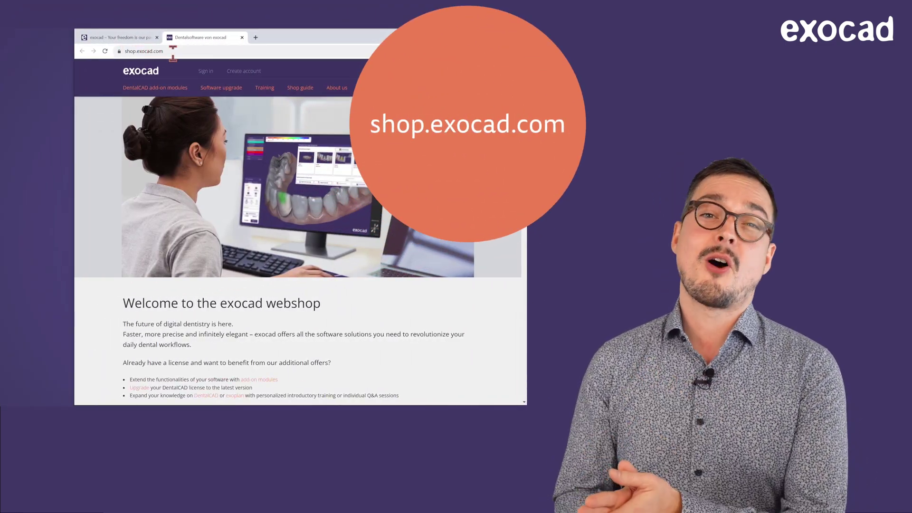
# Go to the webshop's Training section and its DentalCAD Trainings catalogue
pyautogui.click(264, 88)
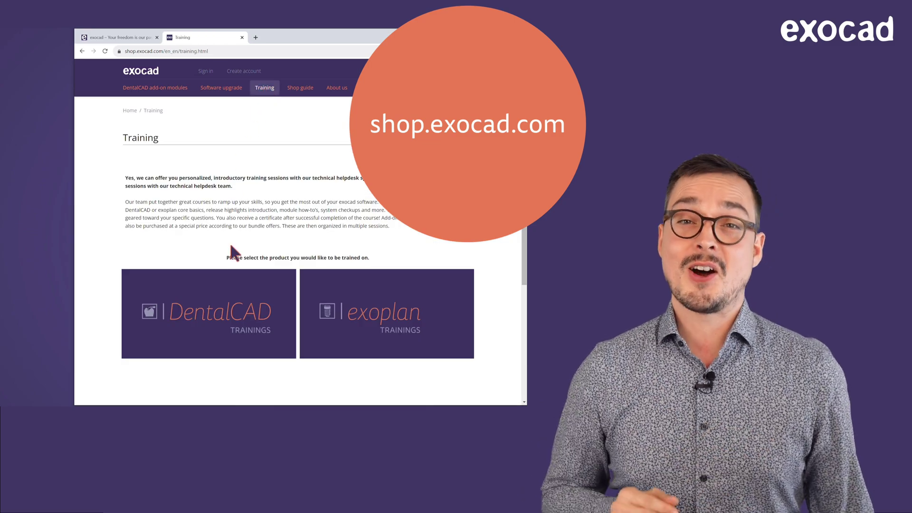
pyautogui.click(258, 312)
pyautogui.scroll(-2, 257, 309)
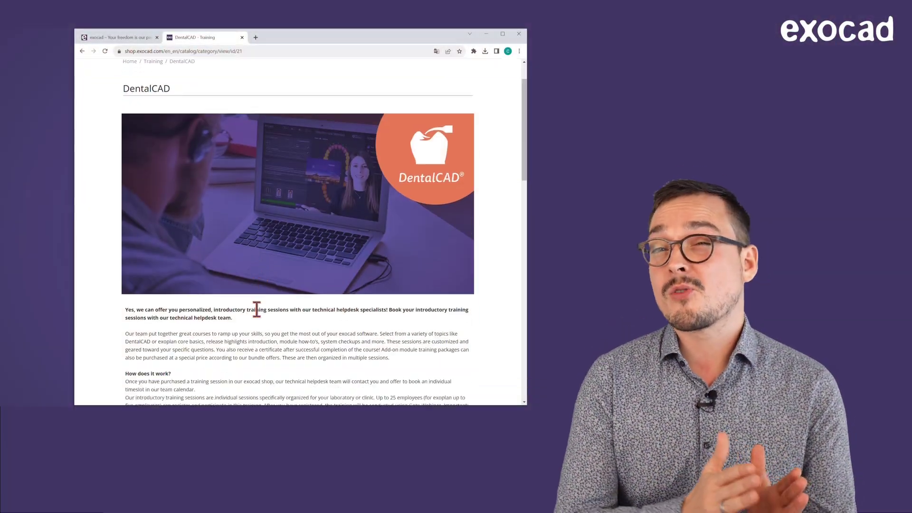
pyautogui.scroll(-2, 256, 311)
pyautogui.scroll(-3, 256, 310)
pyautogui.scroll(-2, 256, 310)
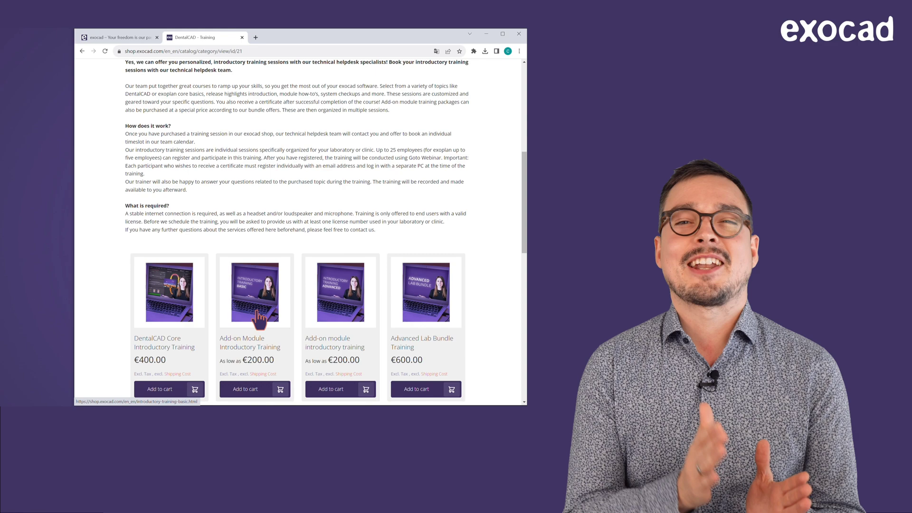
pyautogui.scroll(-3, 258, 313)
pyautogui.scroll(-5, 257, 312)
pyautogui.scroll(-1, 257, 312)
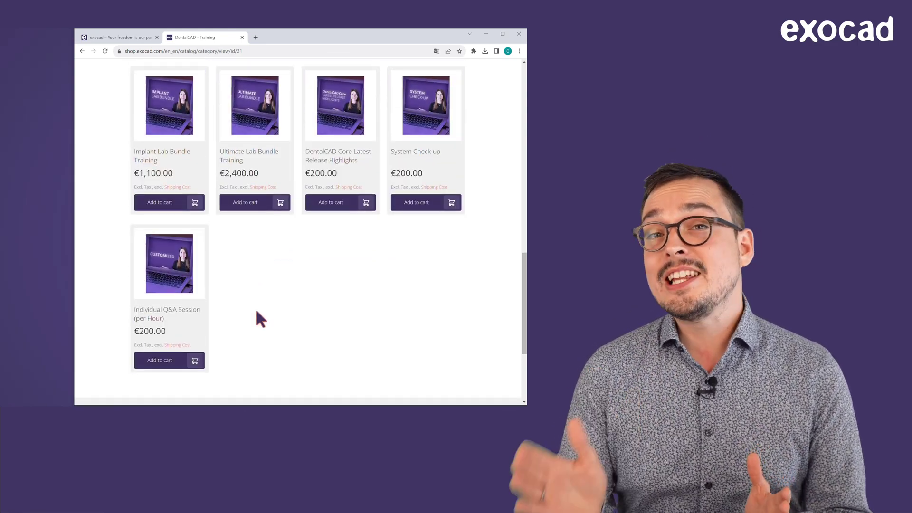
pyautogui.scroll(1, 257, 312)
pyautogui.scroll(2, 257, 312)
pyautogui.scroll(3, 257, 313)
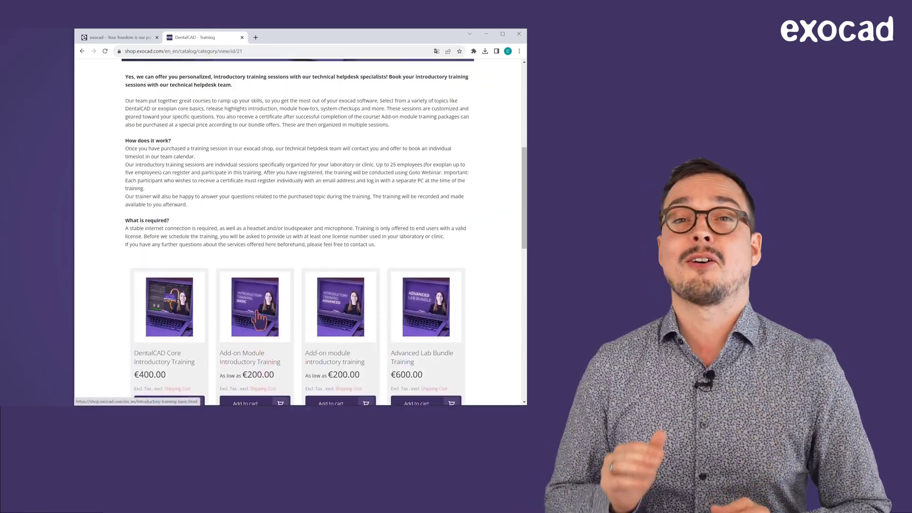
pyautogui.scroll(1, 256, 321)
pyautogui.scroll(1, 256, 320)
pyautogui.scroll(1, 257, 319)
pyautogui.scroll(1, 259, 318)
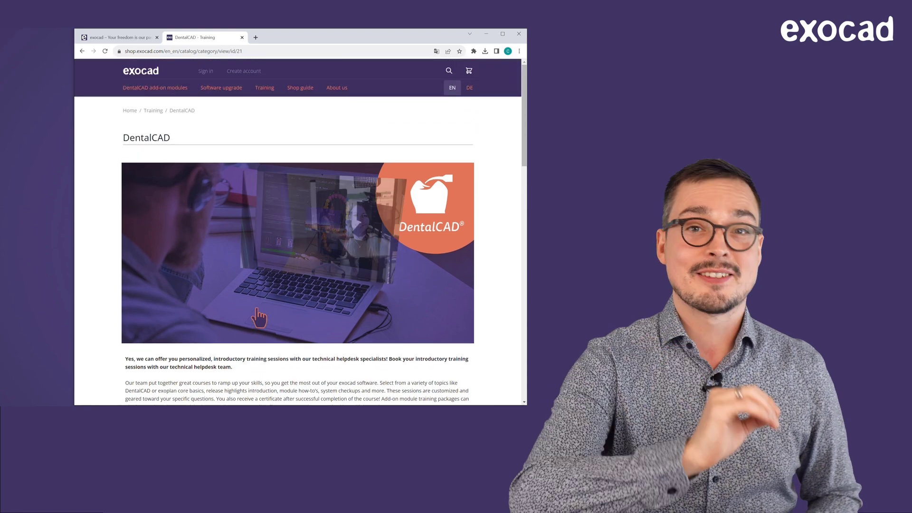